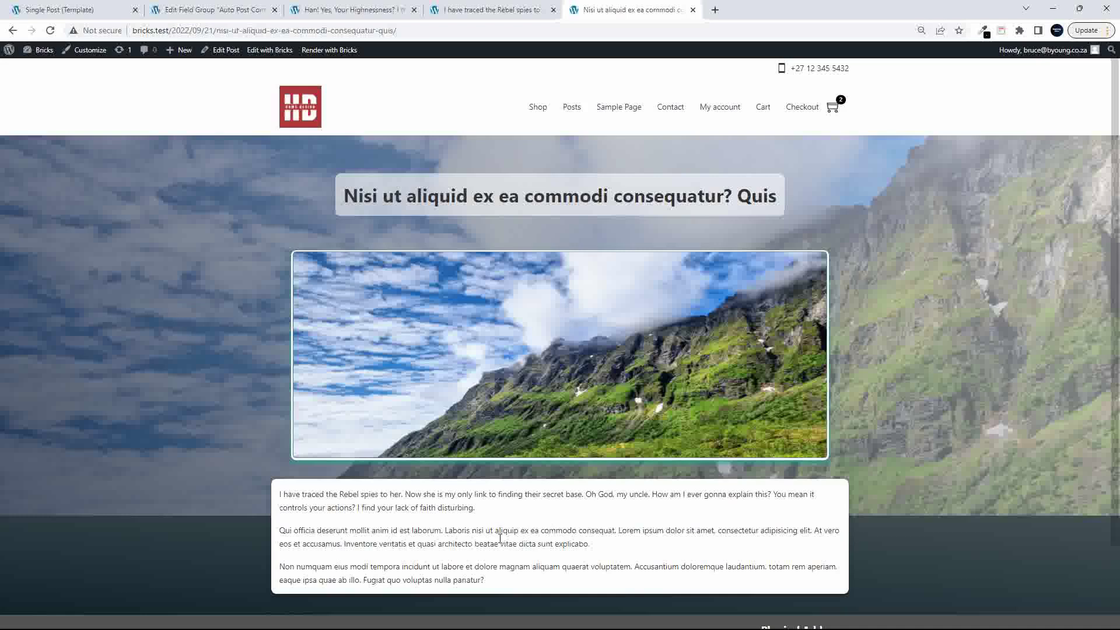
Step: Paste the video ID into the post's YouTube Video ID field, update the post, and view it live
left_click(223, 52)
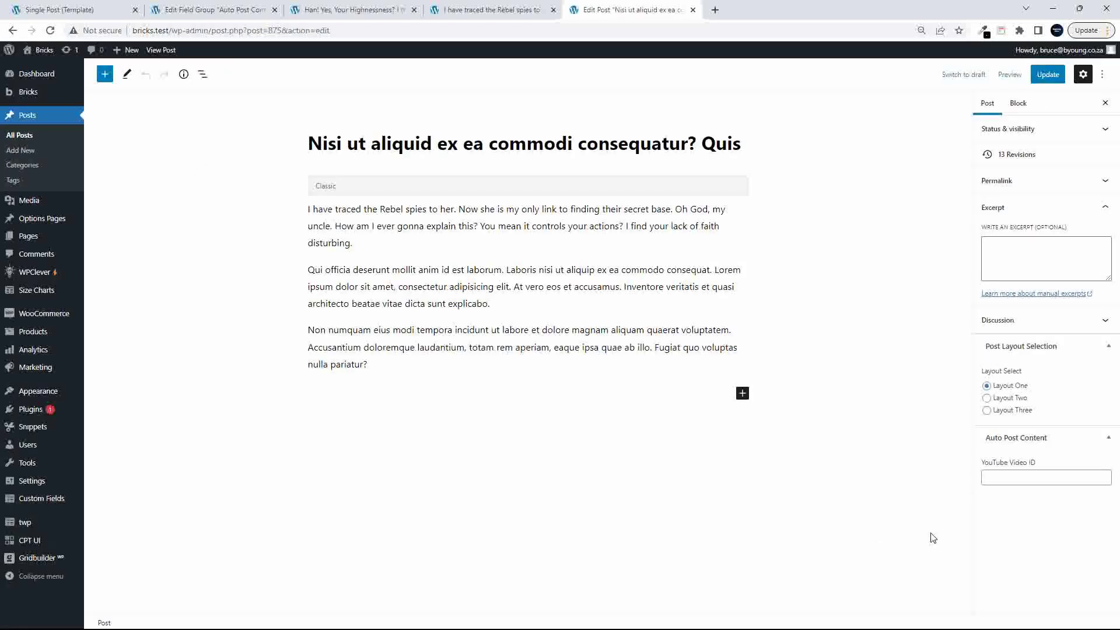
left_click(1008, 479)
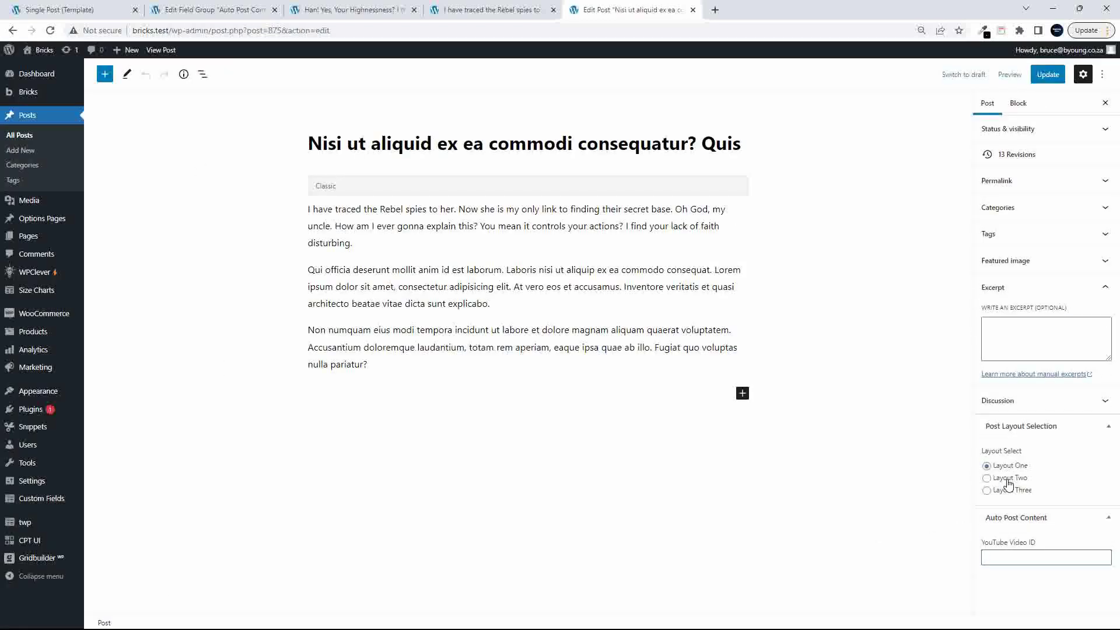
type("1tVzud3oWWU")
left_click(1050, 76)
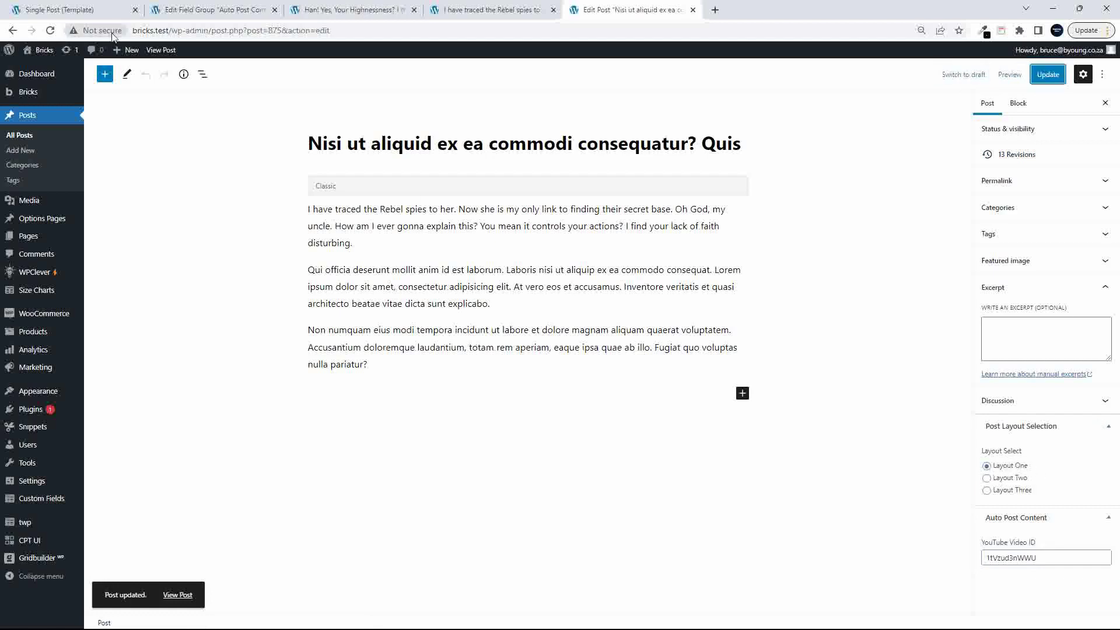
left_click(159, 50)
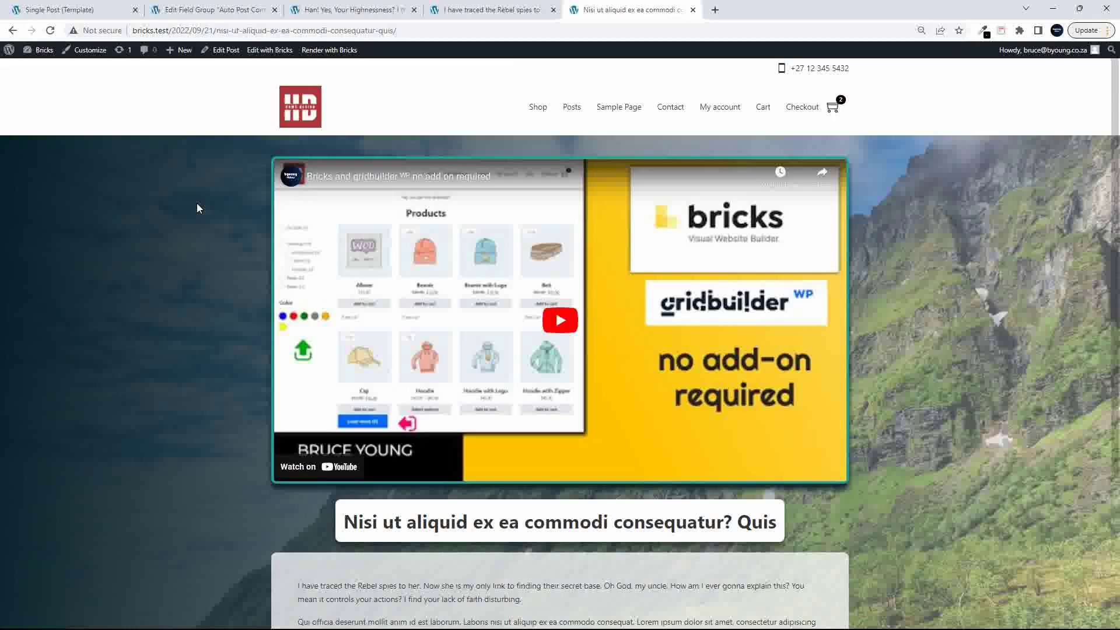
scroll(217, 230, "down", 3)
scroll(216, 233, "up", 3)
scroll(216, 234, "down", 3)
scroll(215, 234, "up", 3)
scroll(216, 234, "down", 3)
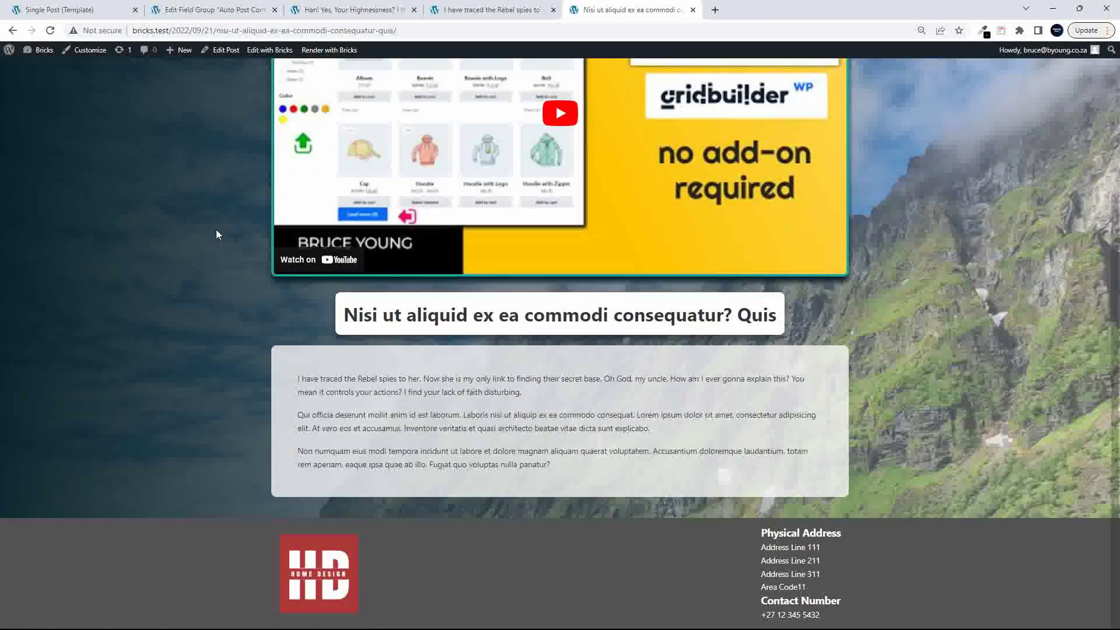
scroll(216, 235, "up", 3)
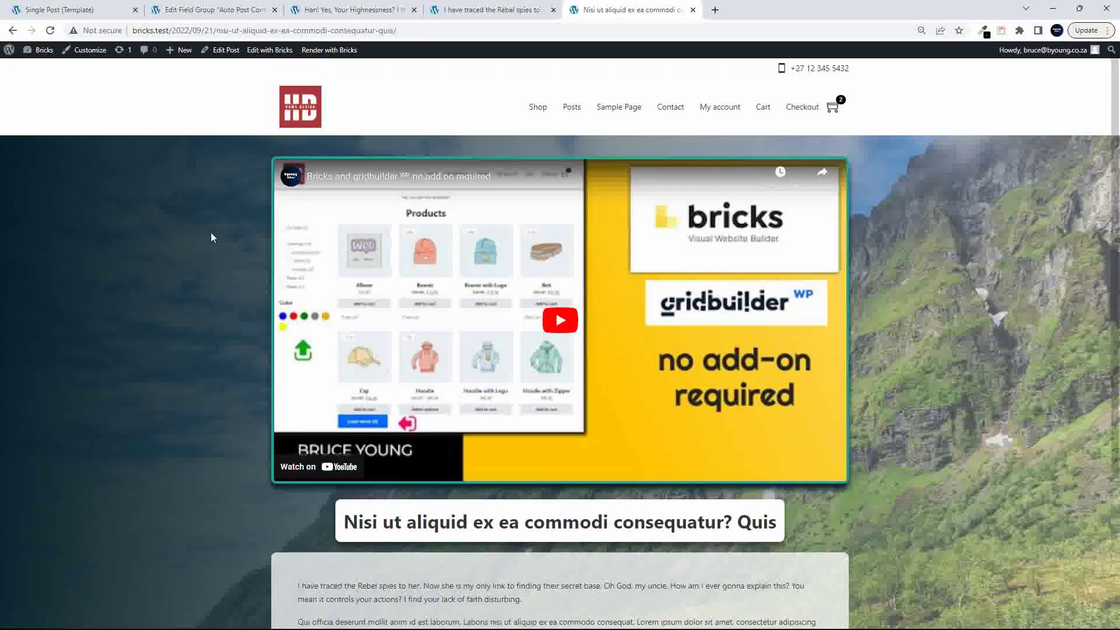
Step: Inspect the YouTube Video ID field's settings in the Auto Post Content field group
left_click(215, 10)
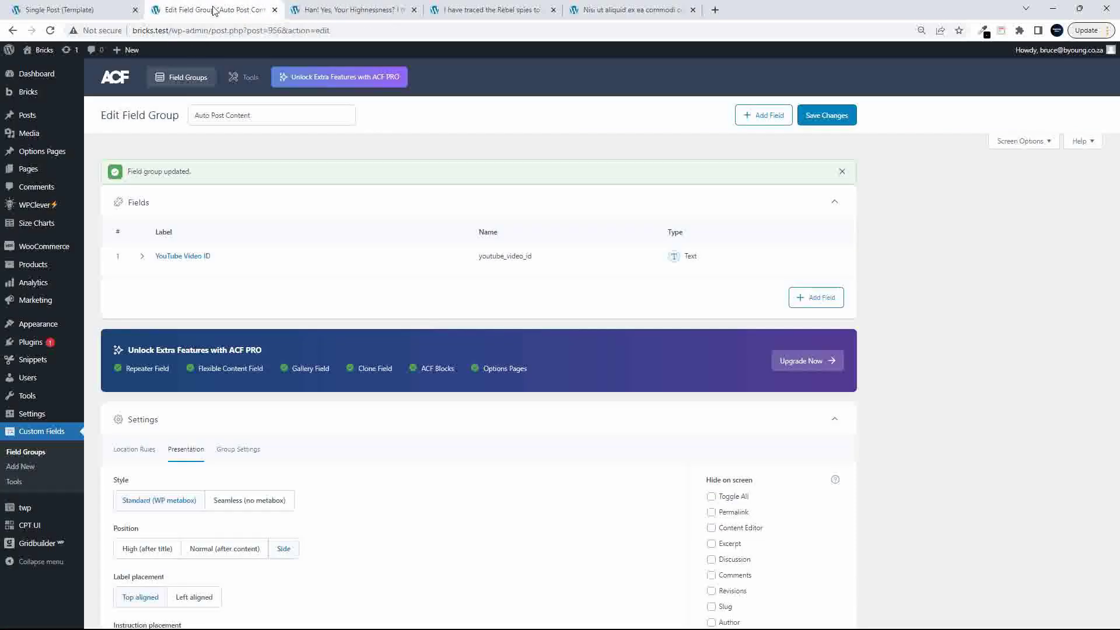
mouse_move(193, 260)
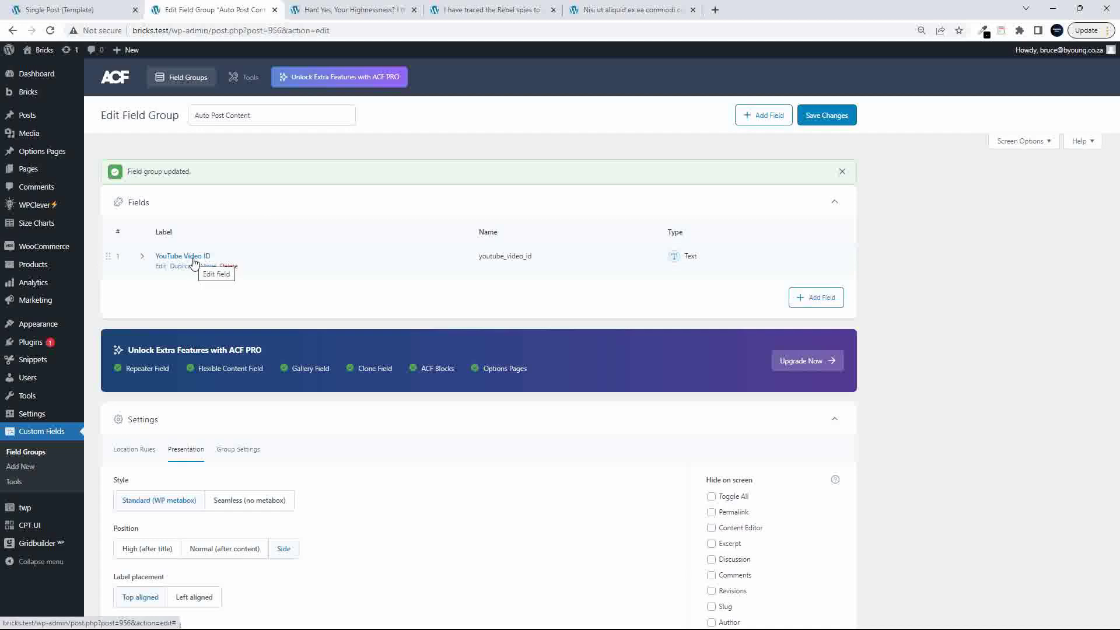
left_click(195, 258)
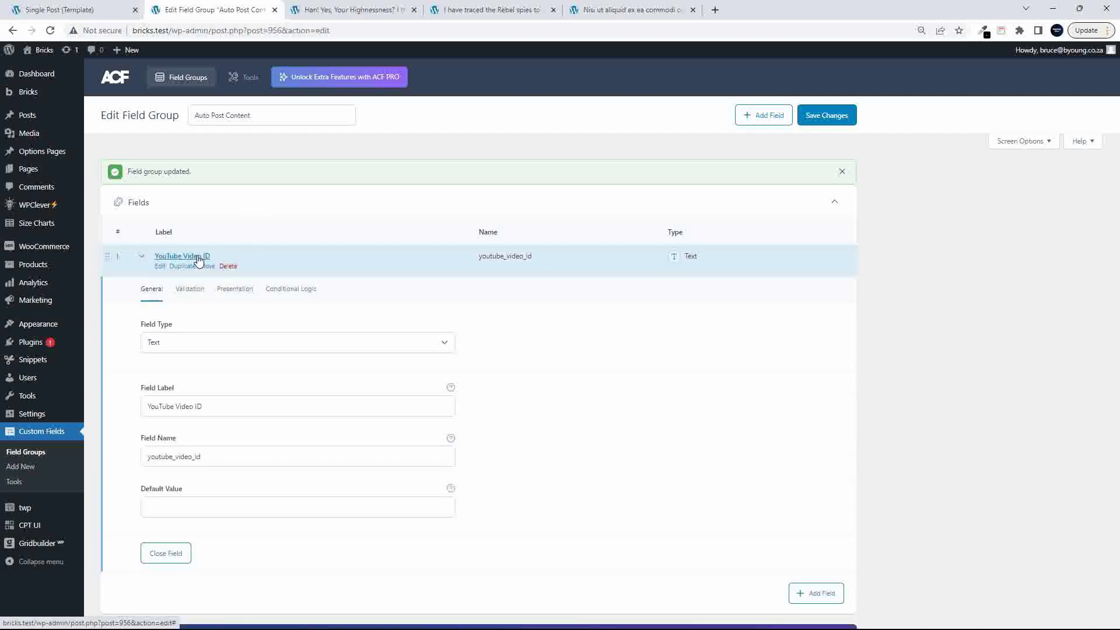
left_click_drag(253, 112, 178, 110)
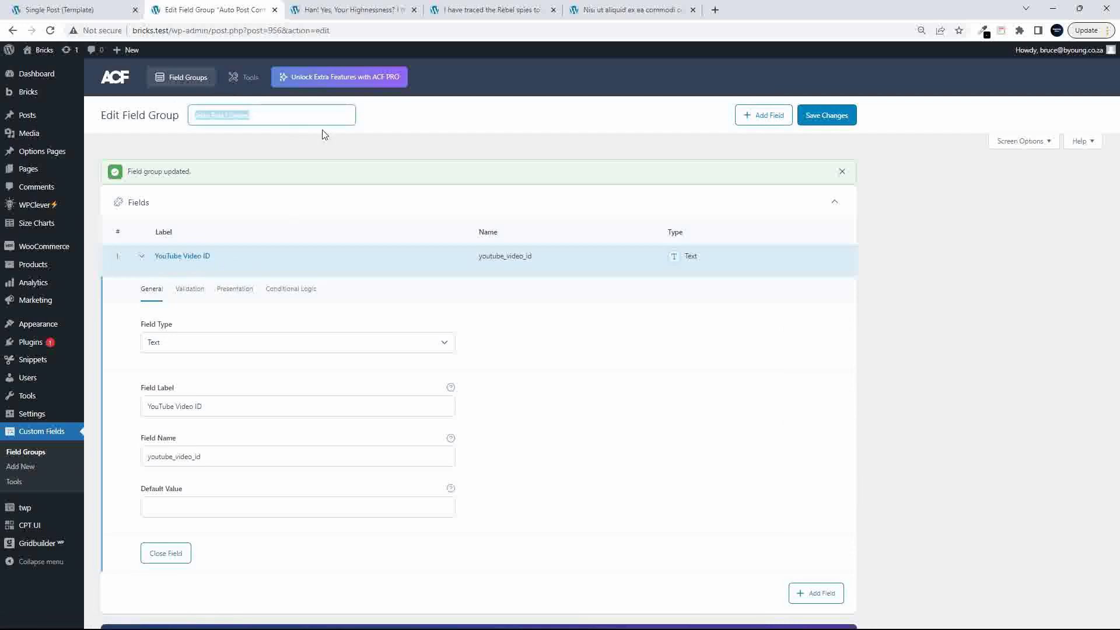
left_click(188, 257)
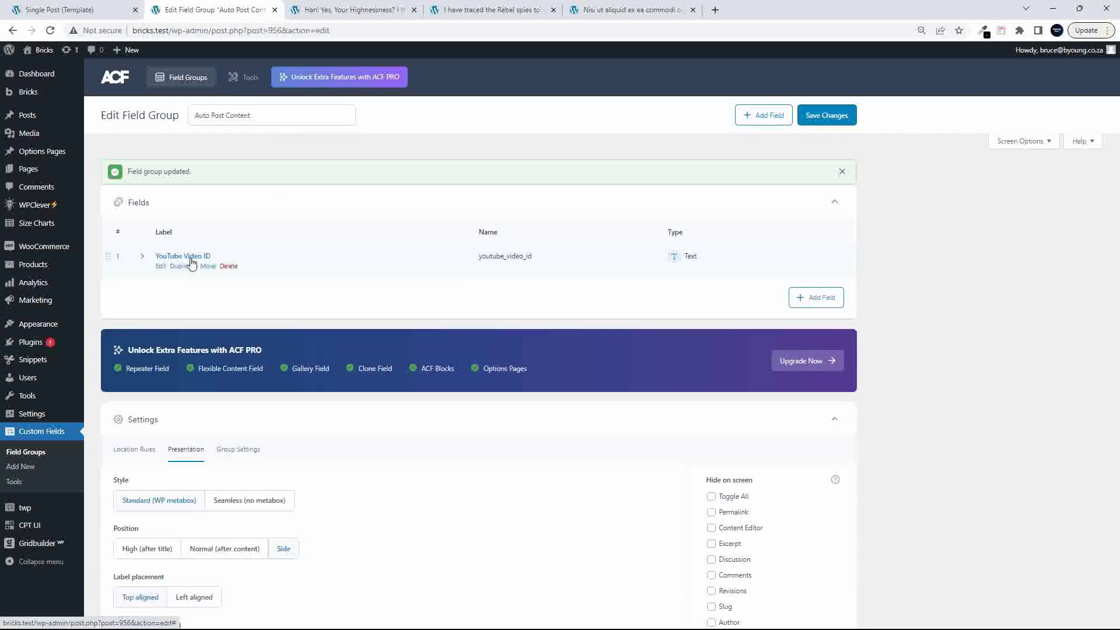
left_click(190, 257)
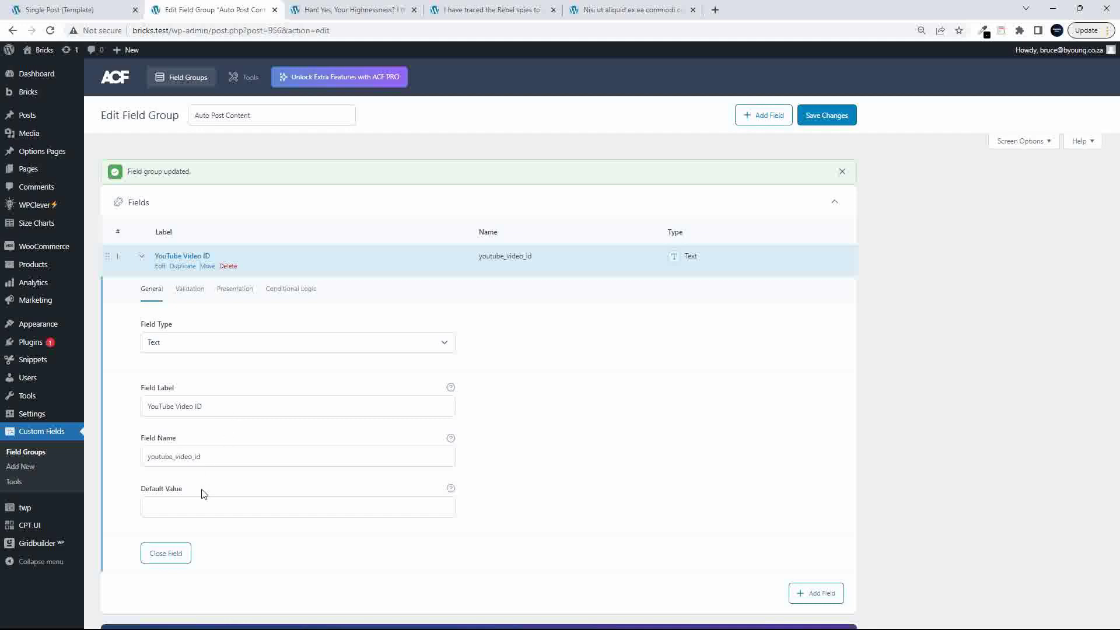
left_click(191, 257)
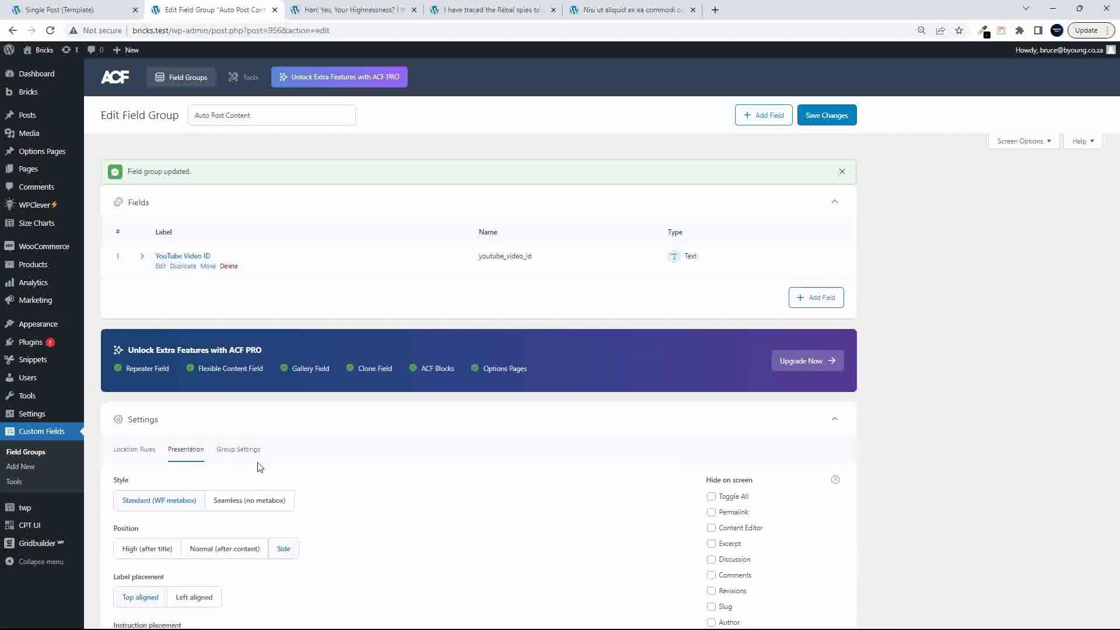
Step: Review the group's location rule applying it to posts, then return to the Single Post template
scroll(350, 481, "down", 2)
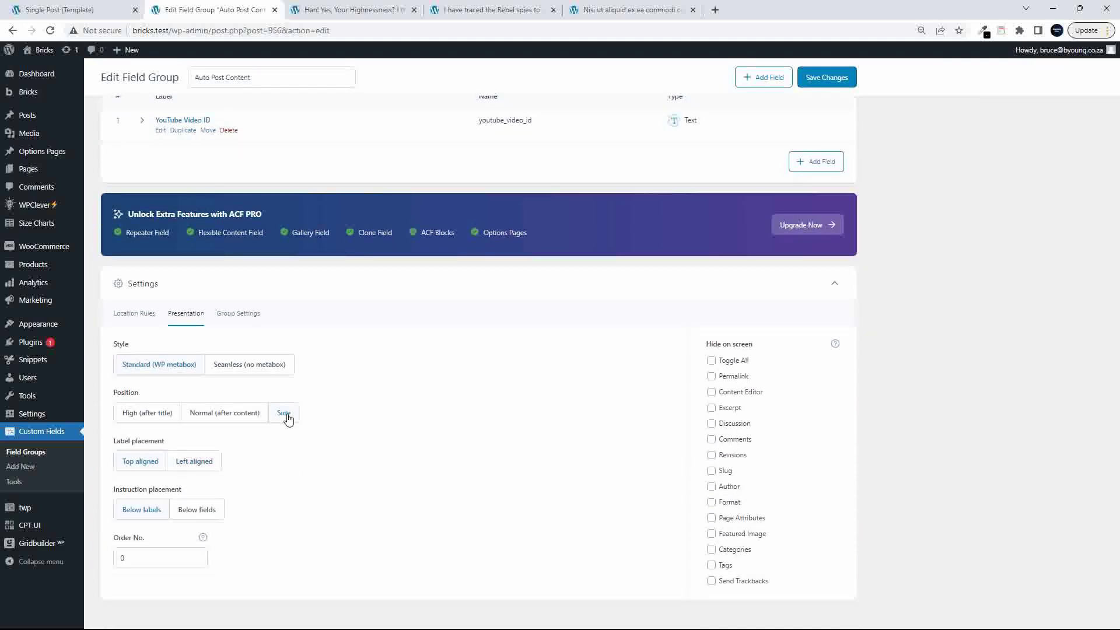
left_click(132, 317)
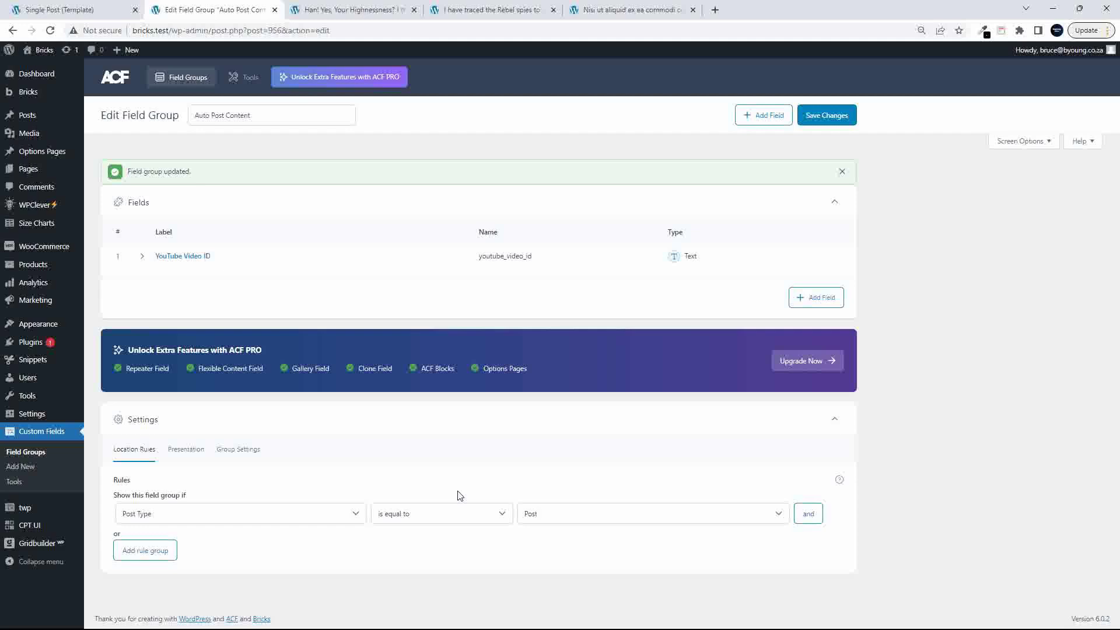
left_click(90, 12)
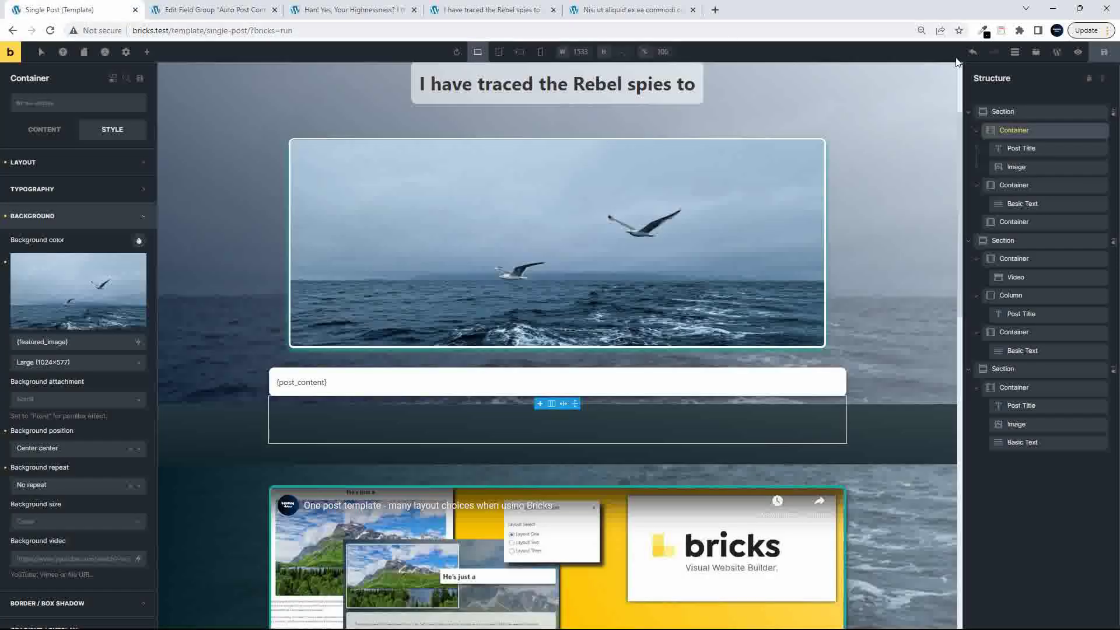
Step: Replace the first section's existing render condition set with a new empty condition
left_click(1060, 116)
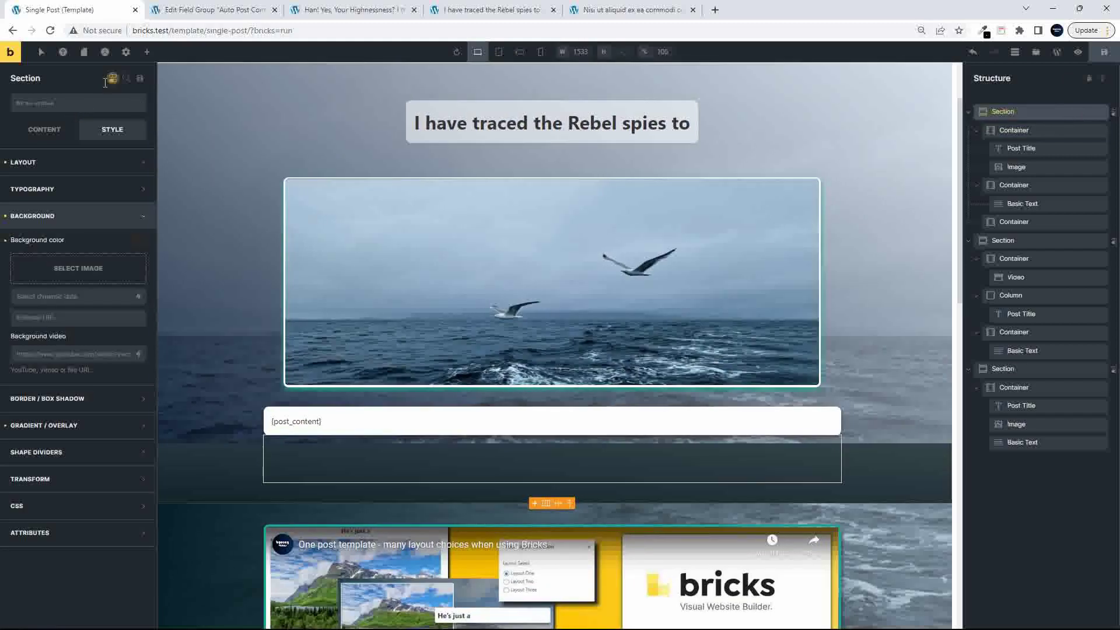
left_click(112, 79)
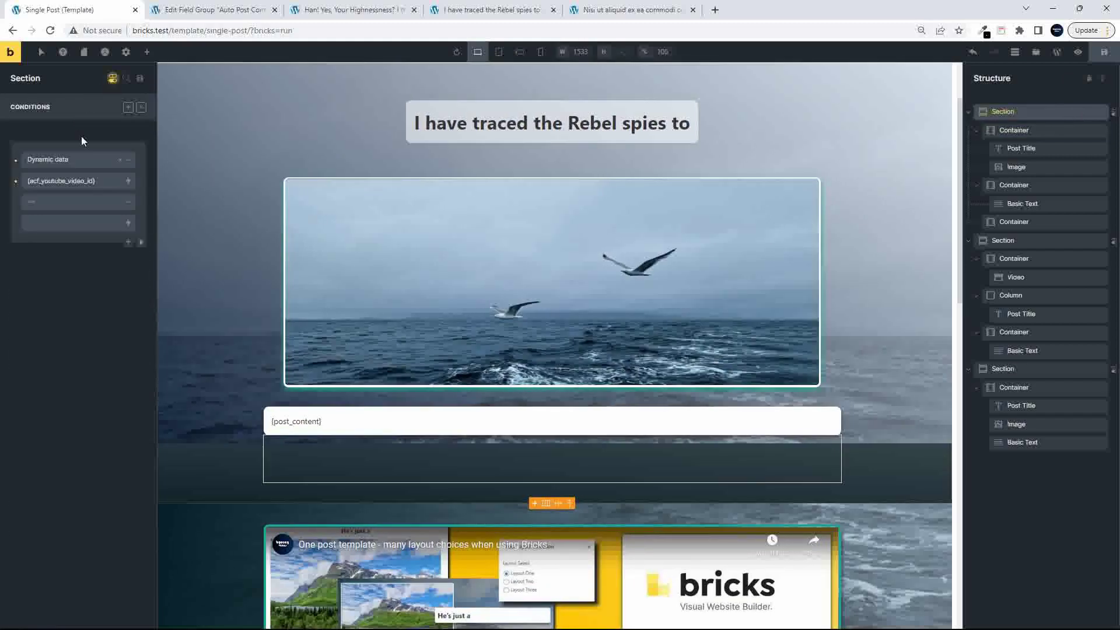
left_click(142, 242)
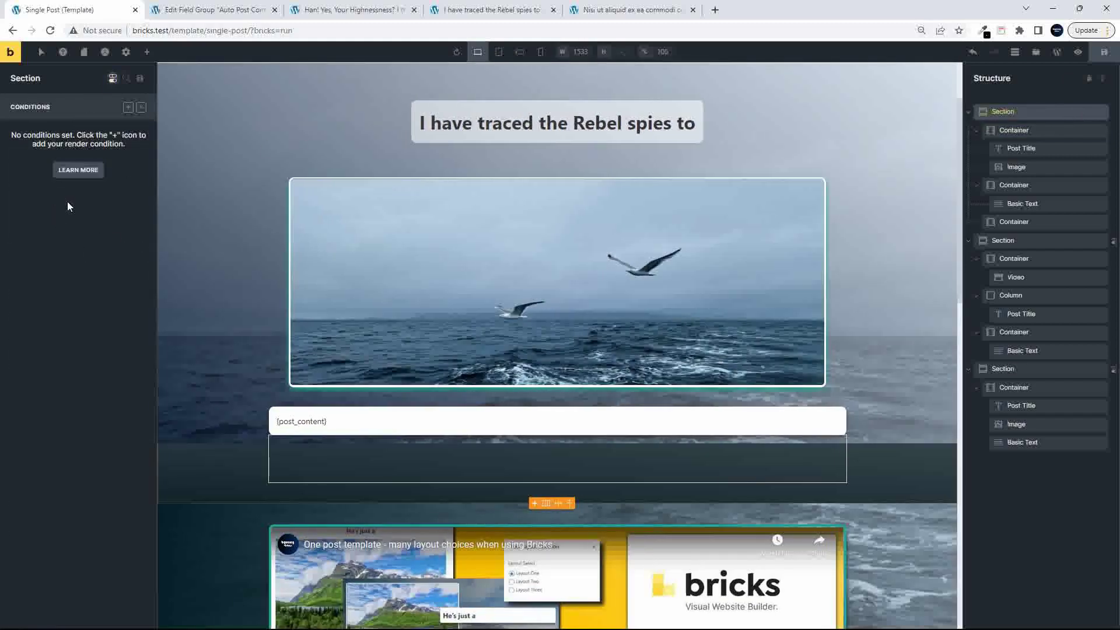
left_click(128, 107)
Step: Make the condition Dynamic data using the ACF YouTube Video ID field {acf_youtube_video_id}
left_click(102, 163)
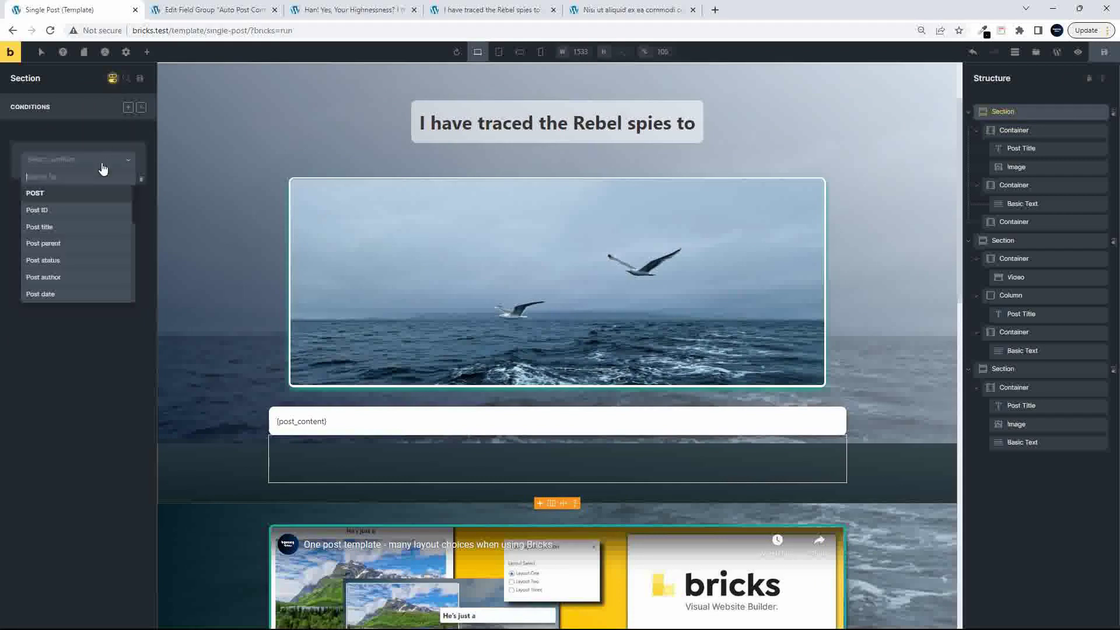
scroll(102, 203, "down", 5)
left_click(102, 203)
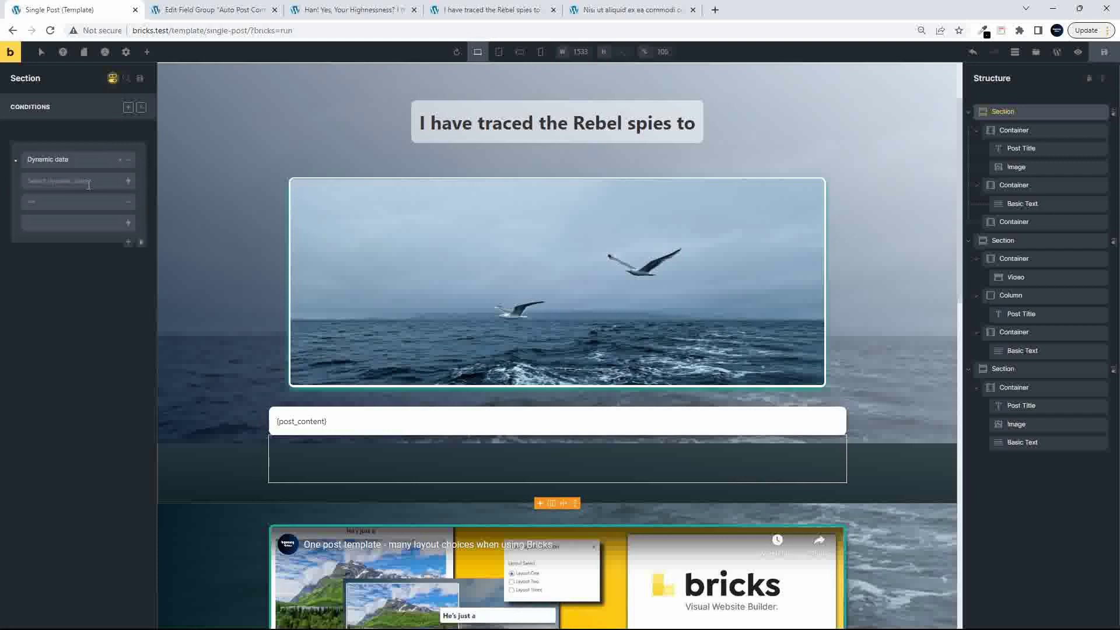
left_click(89, 182)
scroll(104, 274, "down", 5)
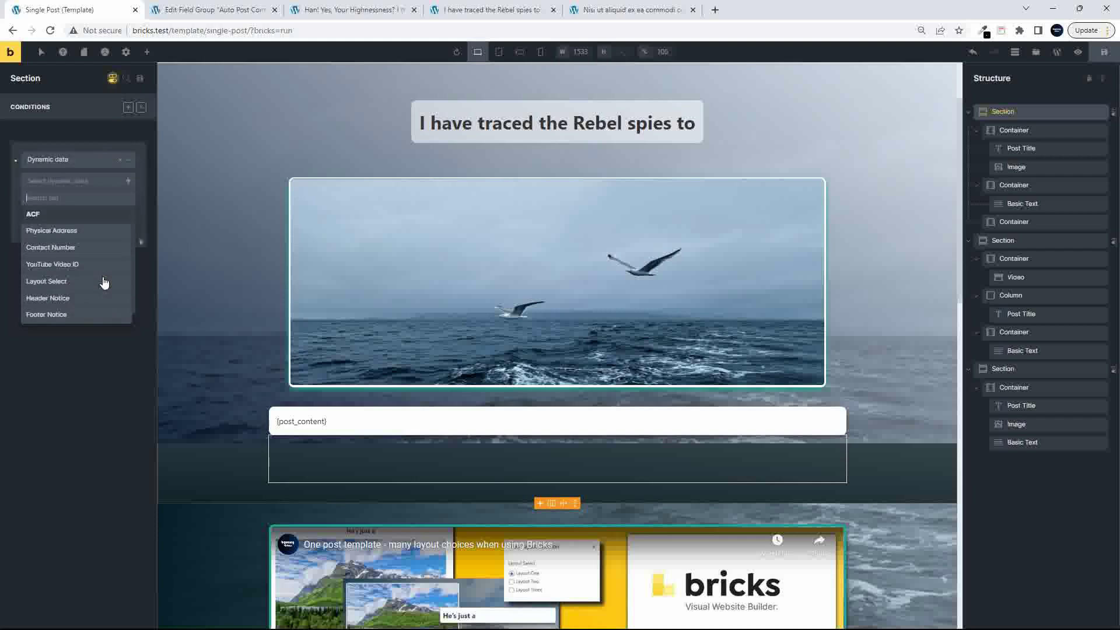
left_click(49, 266)
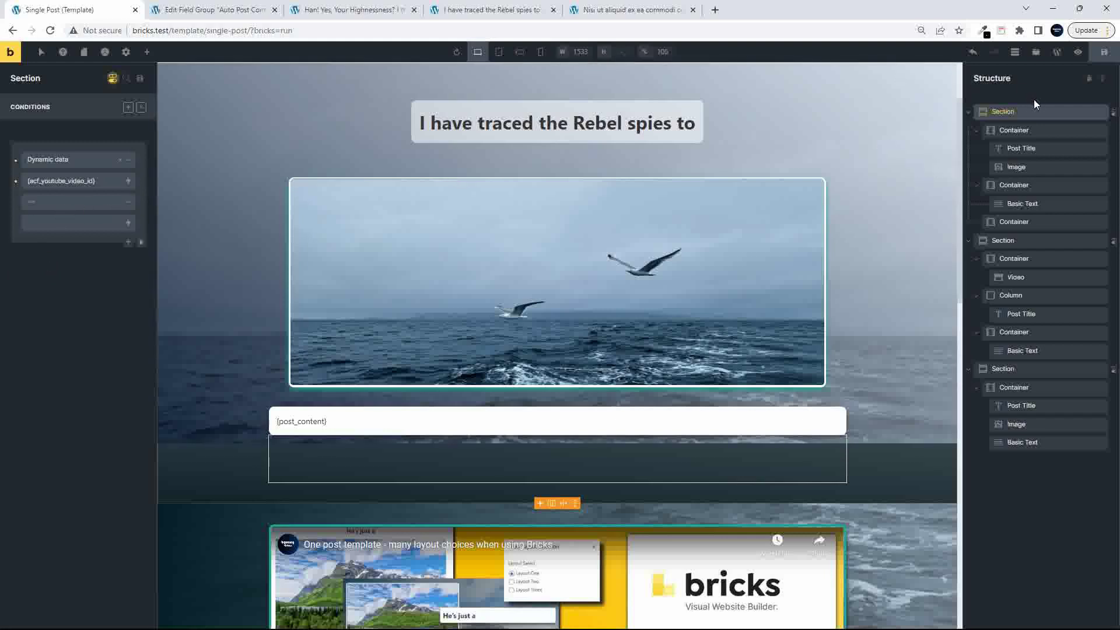
Step: On the second section holding the video, replace its conditions with a new Dynamic data condition
left_click(1008, 240)
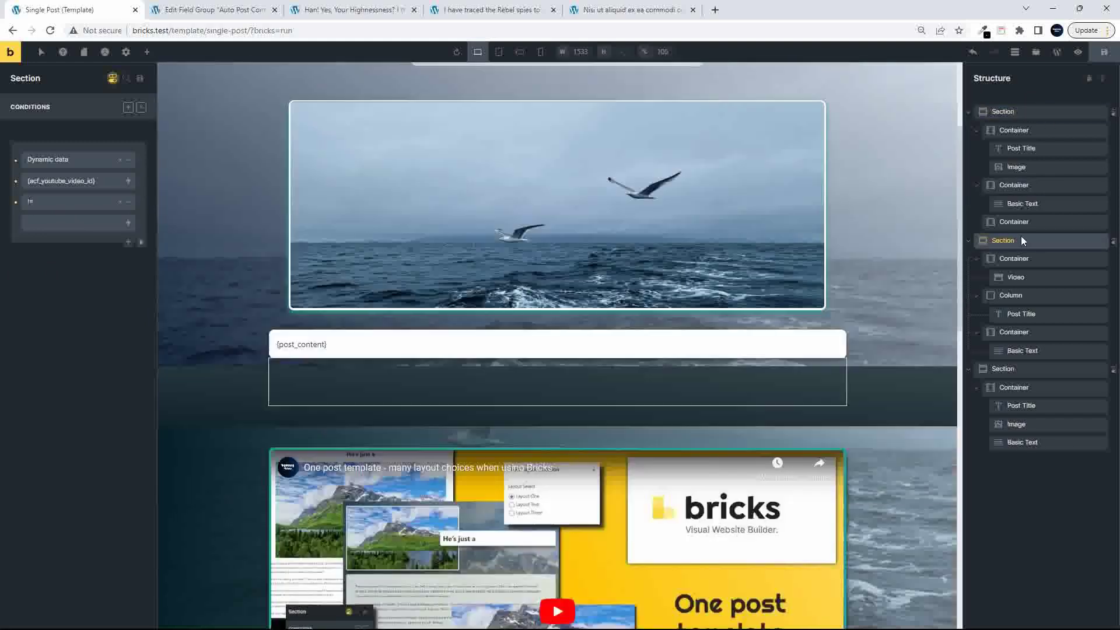
left_click(141, 243)
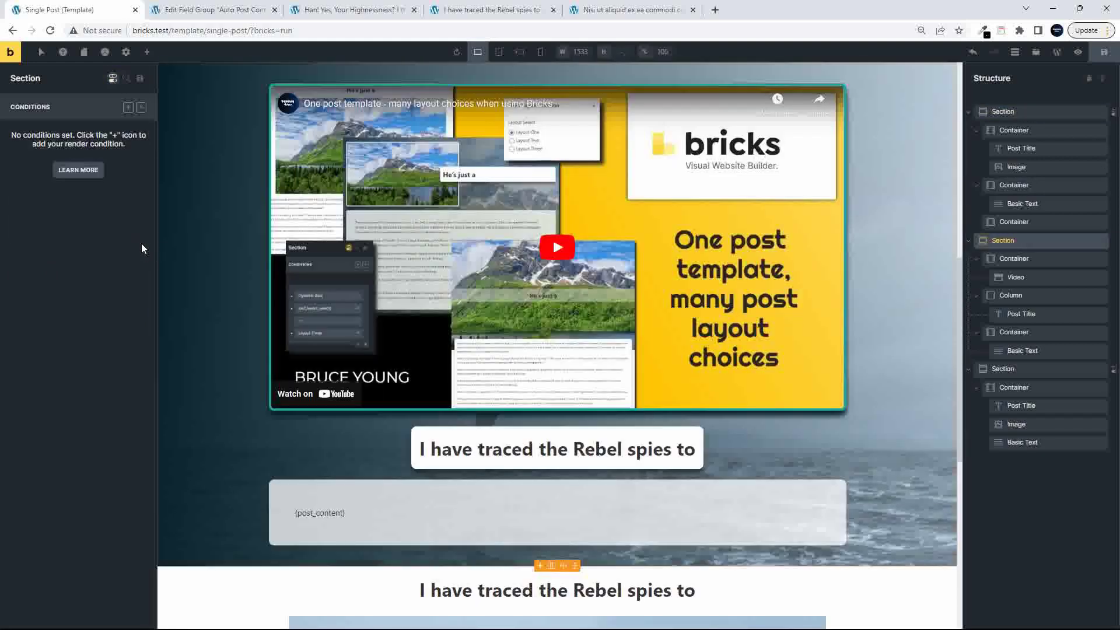
left_click(127, 108)
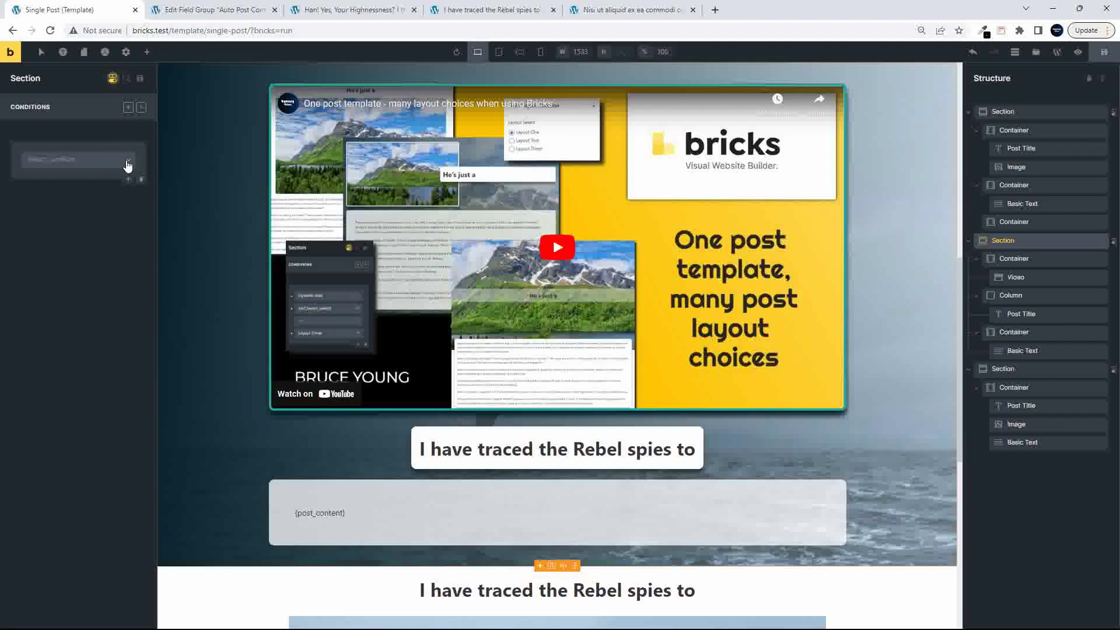
left_click(124, 161)
type("dyn")
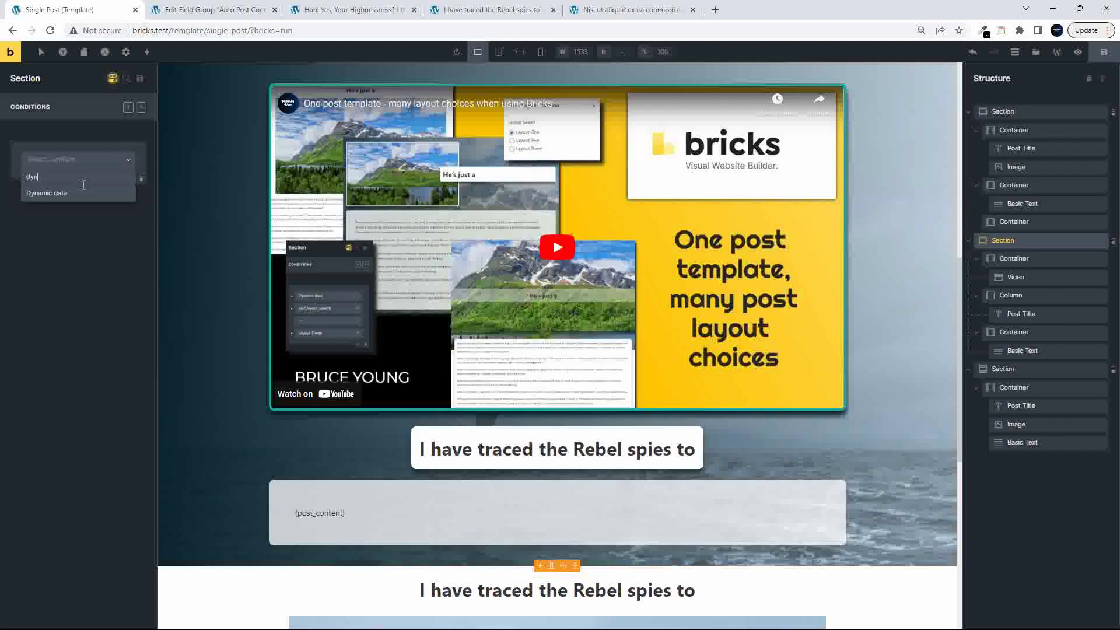
left_click(76, 197)
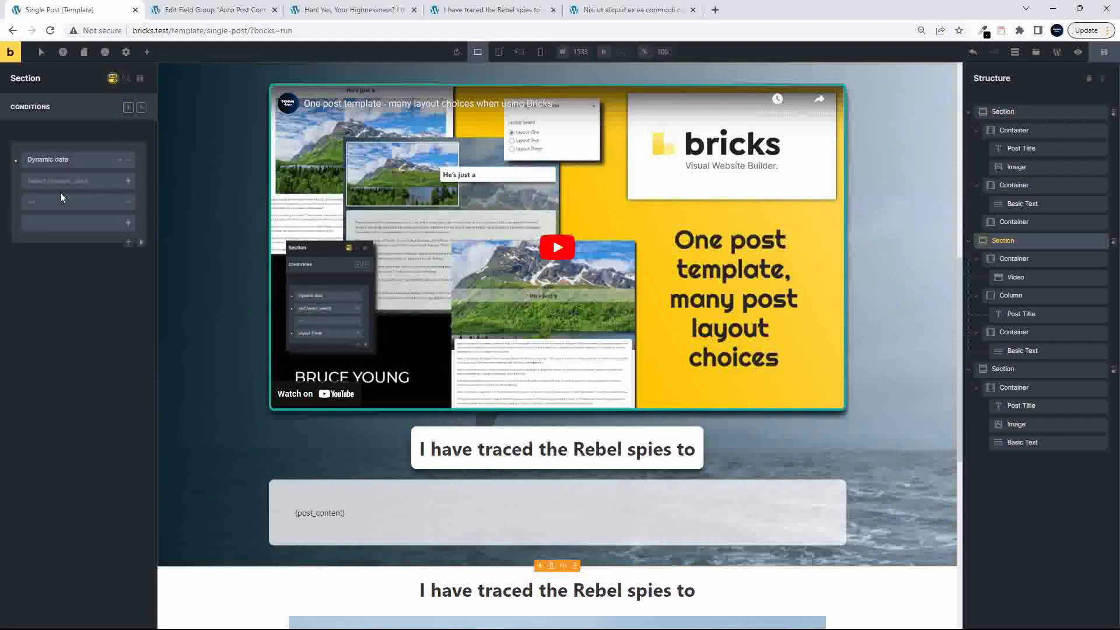
Step: Base it on {acf_youtube_video_id} with the != operator and empty value, then save the template
left_click(128, 181)
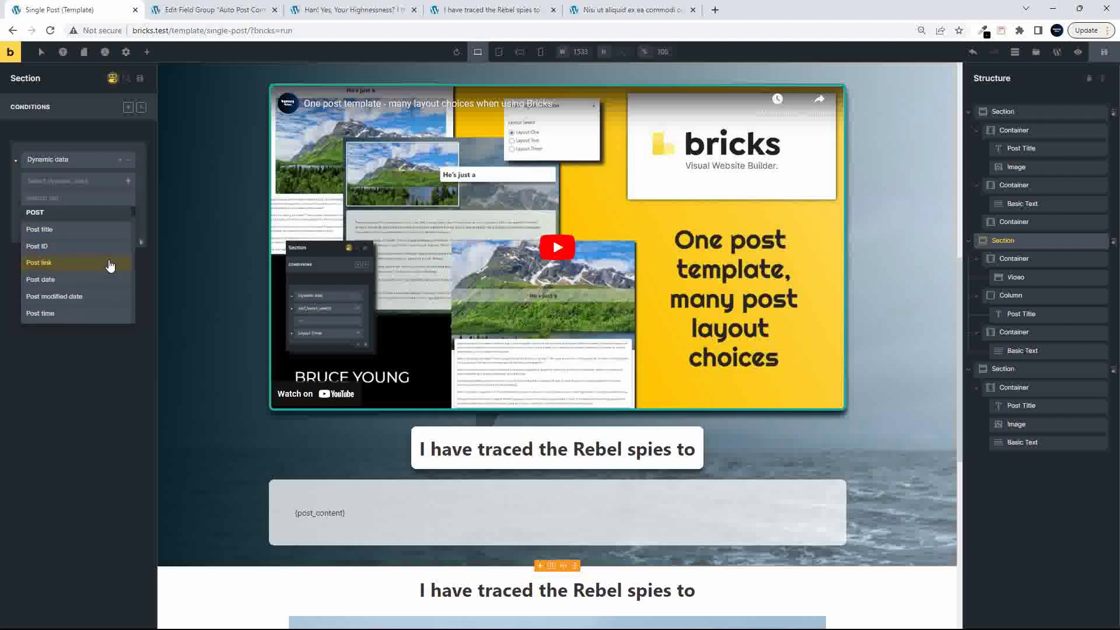
scroll(112, 261, "up", 3)
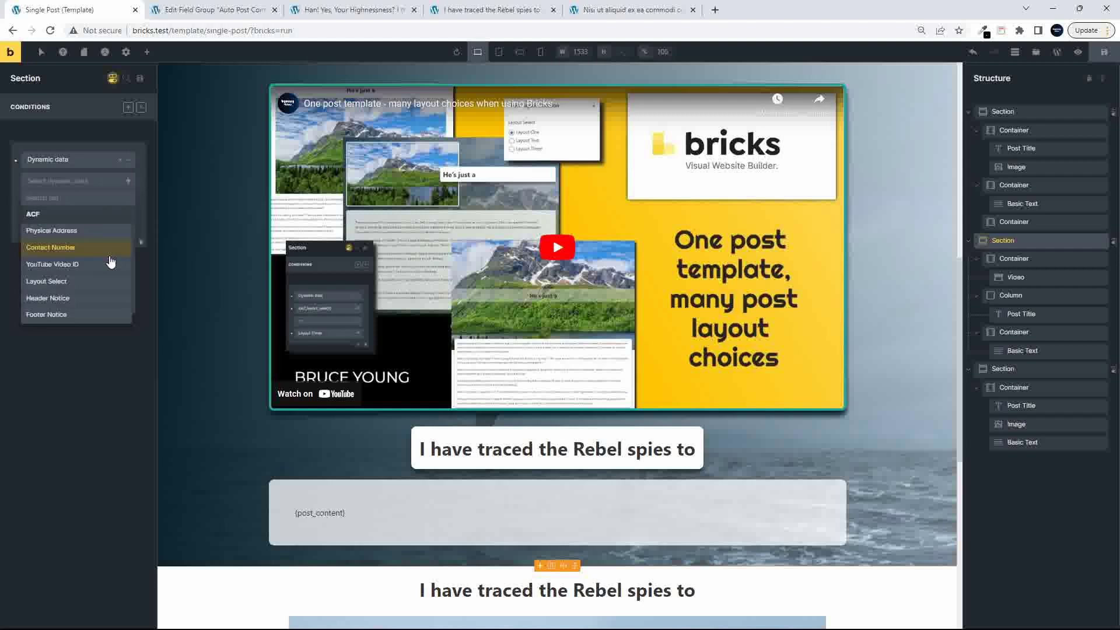
left_click(46, 266)
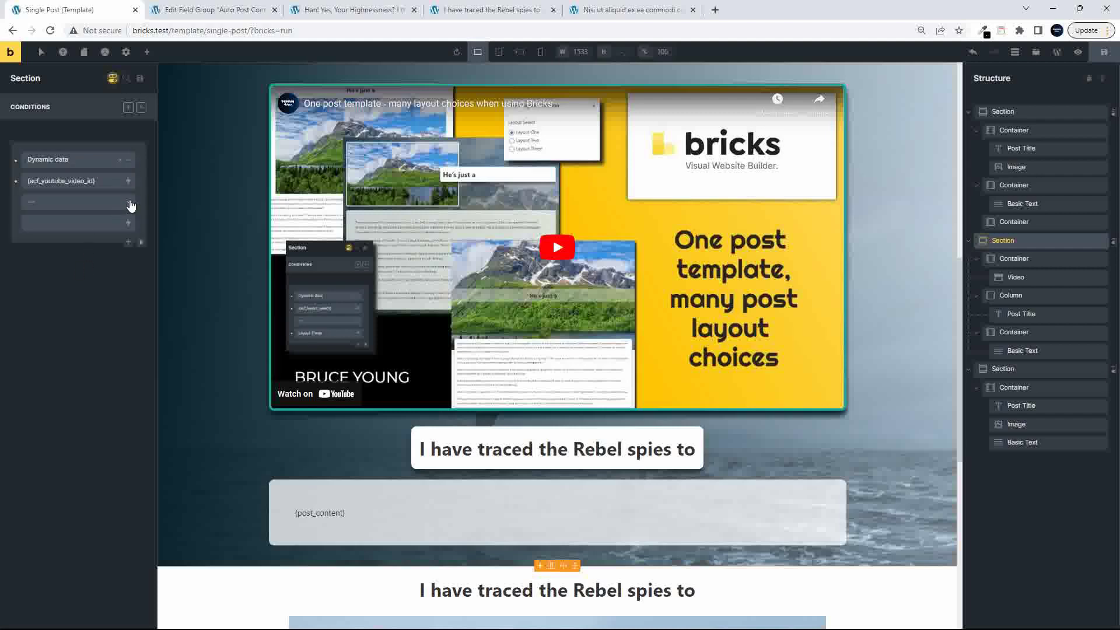
left_click(131, 206)
left_click(44, 254)
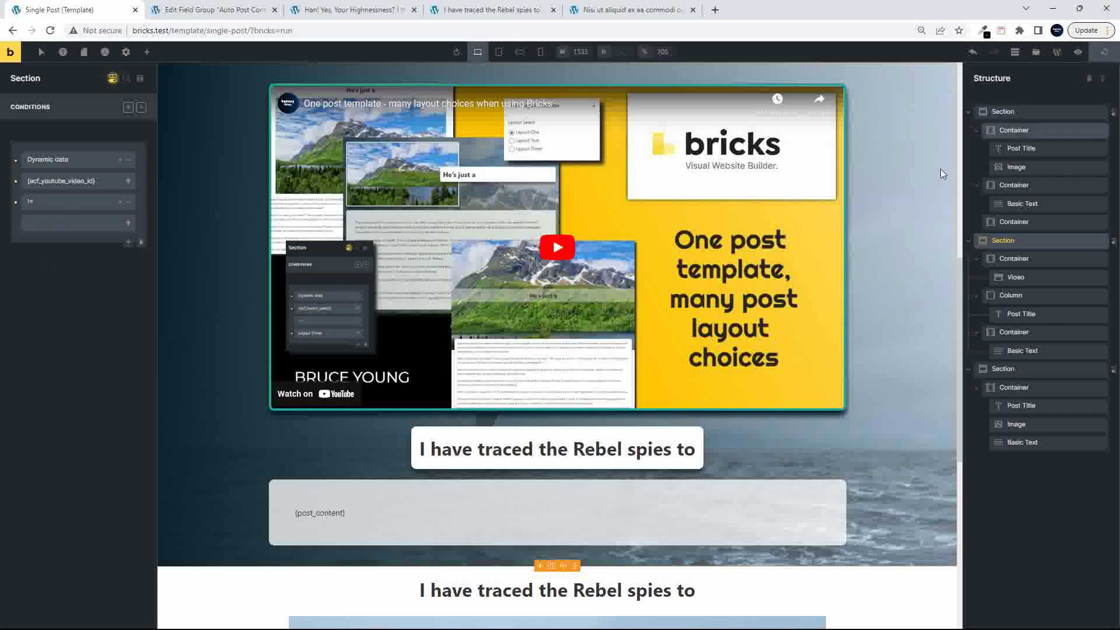
key("ctrl+s")
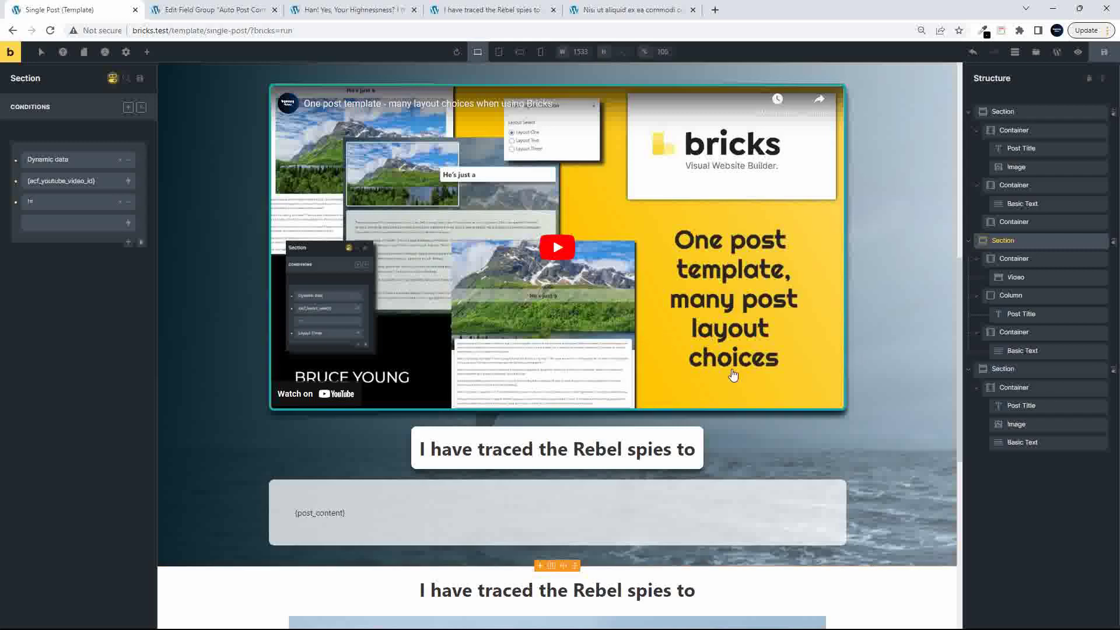
scroll(734, 375, "up", 10)
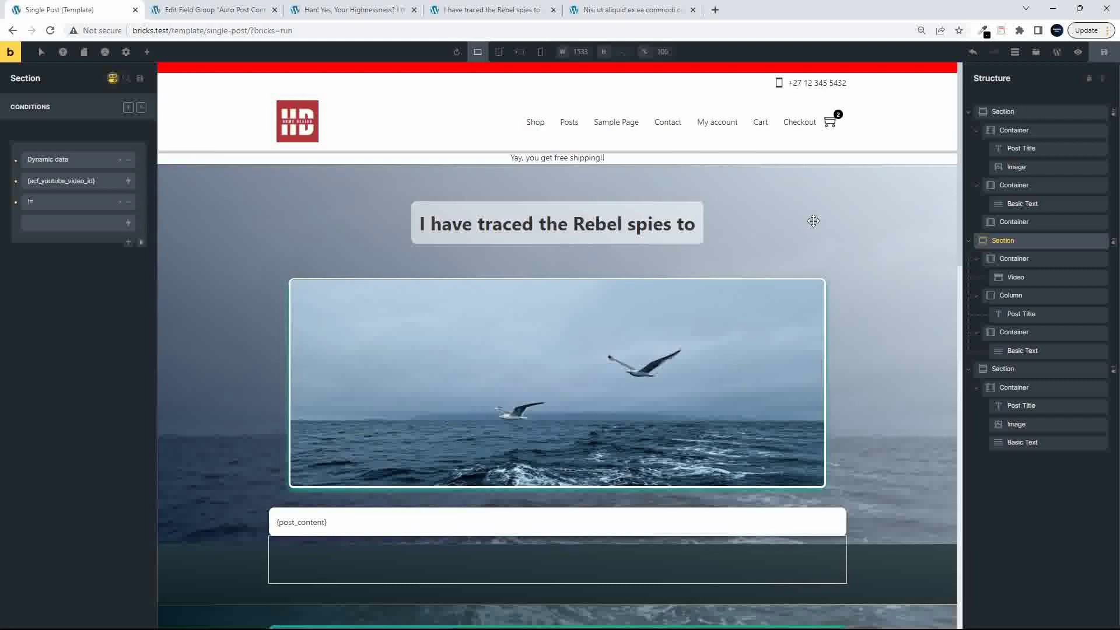
scroll(816, 228, "down", 6)
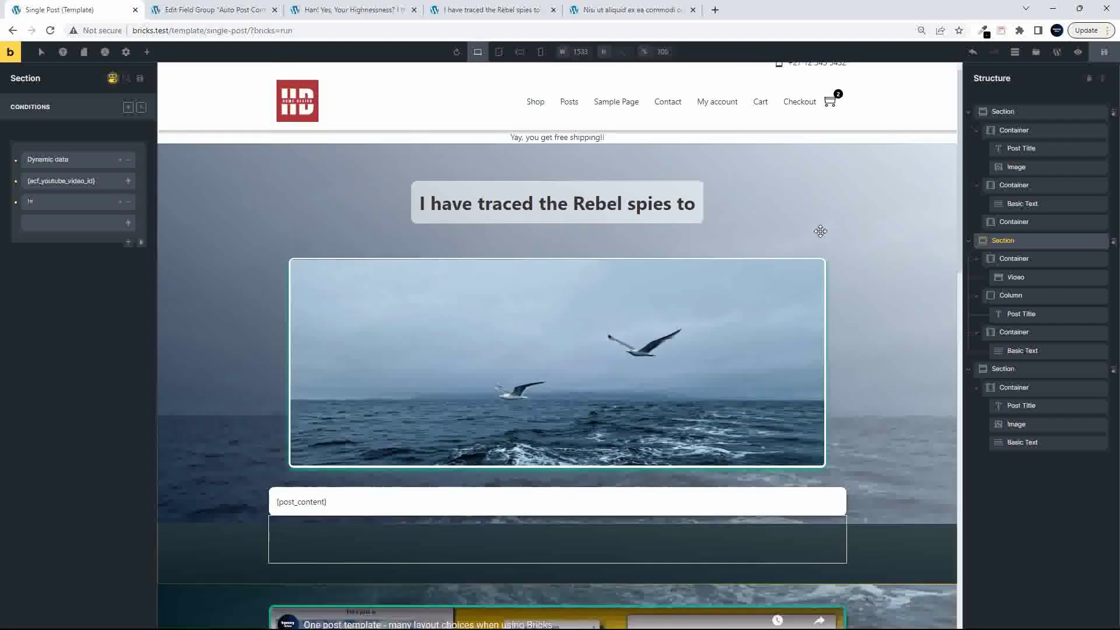
scroll(820, 231, "down", 1)
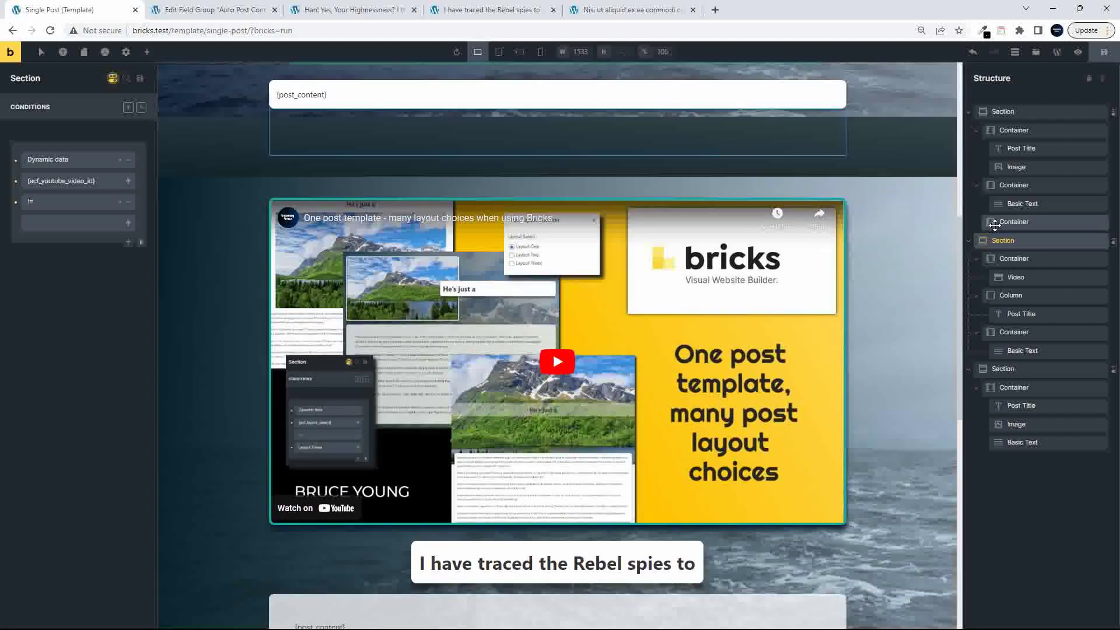
scroll(878, 239, "down", 3)
scroll(878, 239, "up", 2)
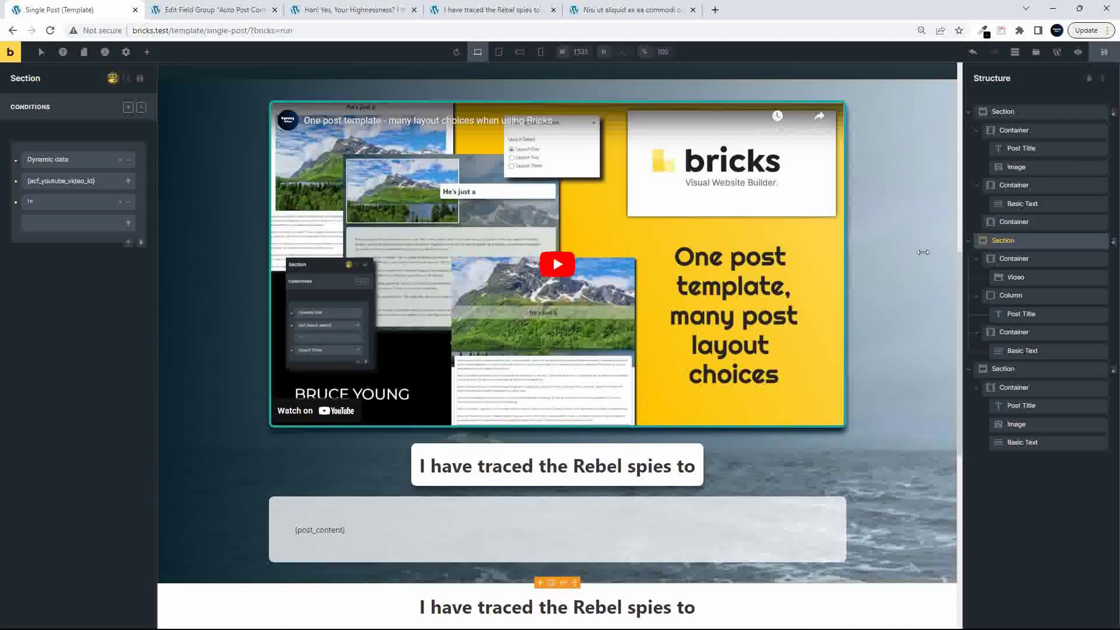
Step: Select the Video element and clear its fixed YouTube video ID in Content settings
left_click(1042, 280)
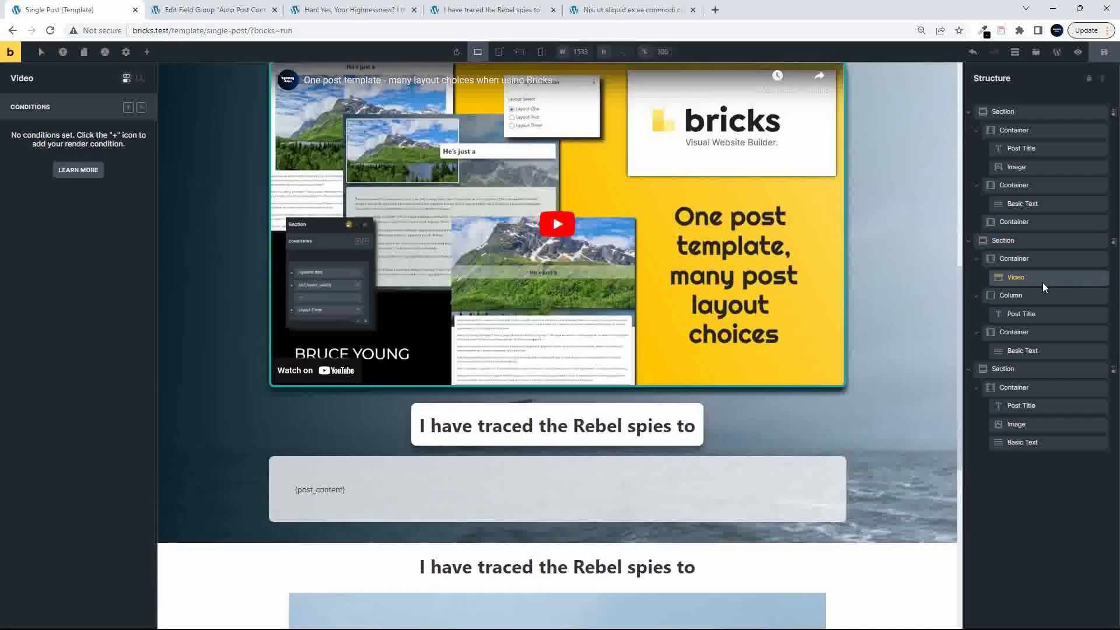
left_click(125, 82)
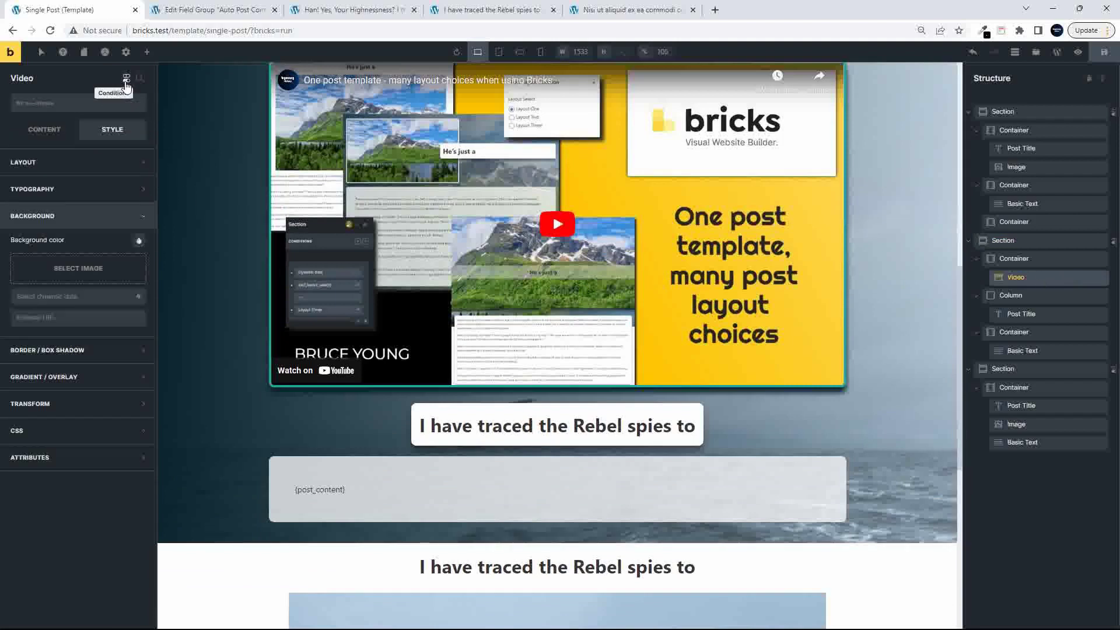
left_click(47, 129)
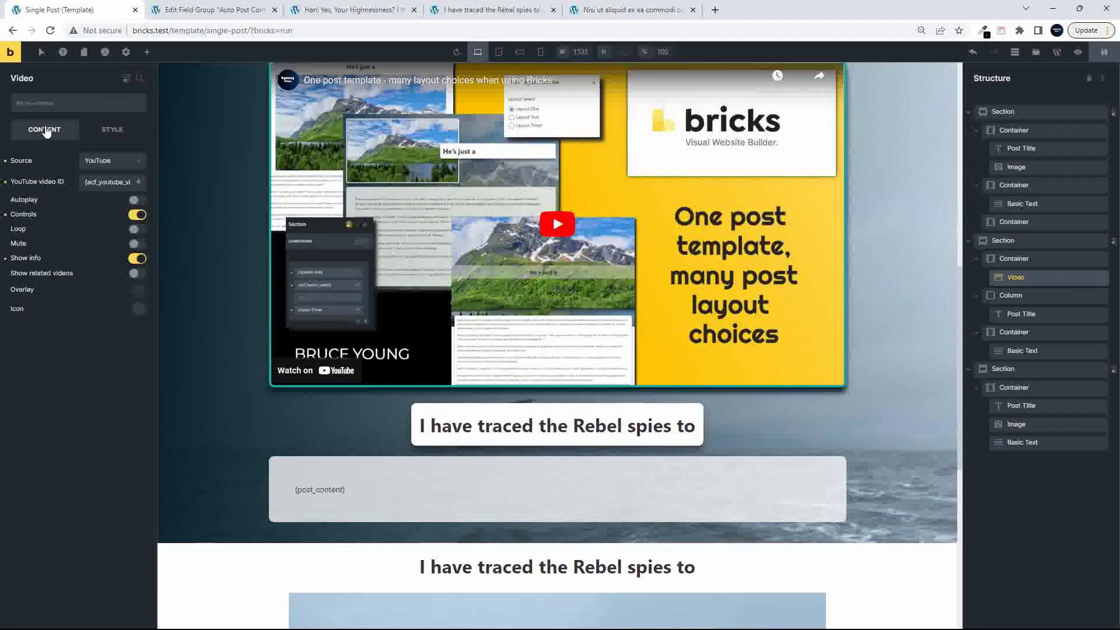
triple_click(115, 182)
key("BackSpace")
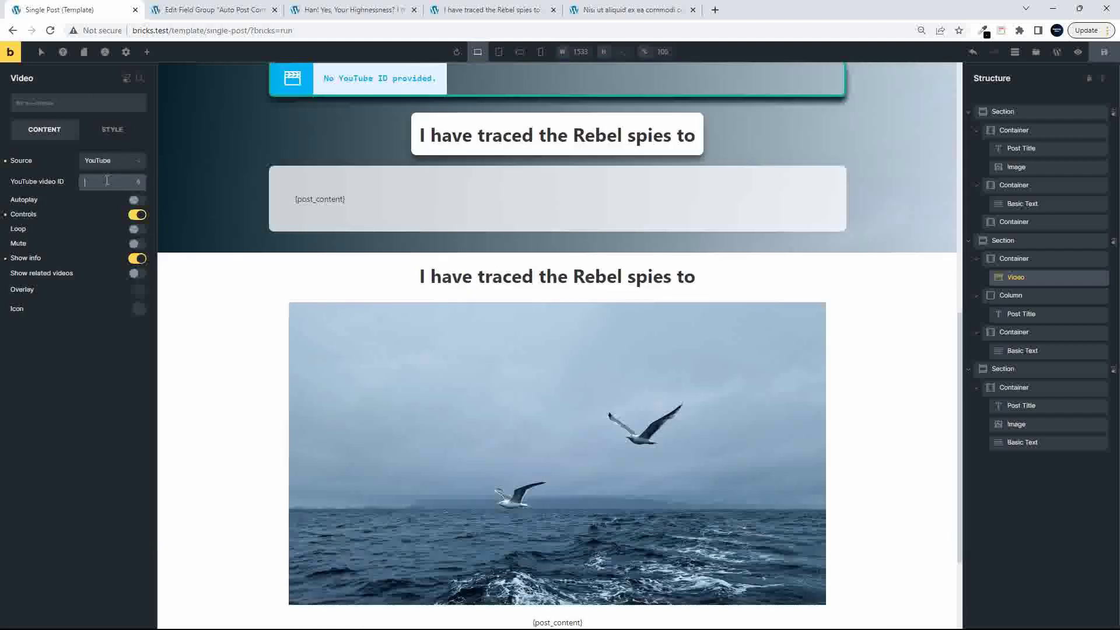
Step: Keep YouTube as the source, feed the video ID from {acf_youtube_video_id}, and save
left_click(105, 162)
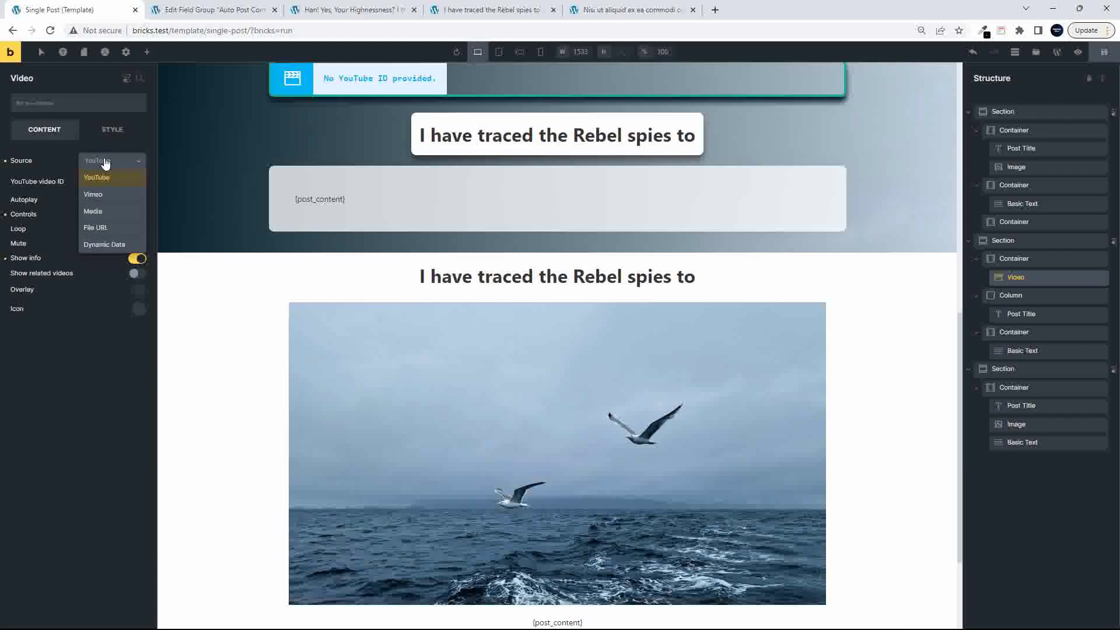
left_click(105, 162)
left_click(138, 181)
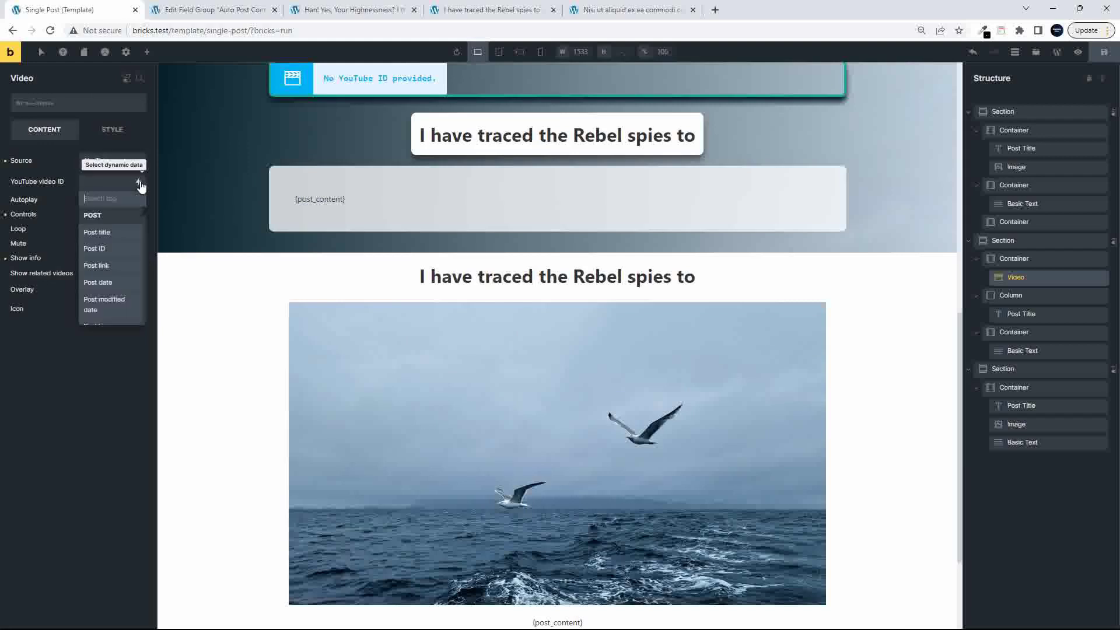
scroll(105, 289, "down", 5)
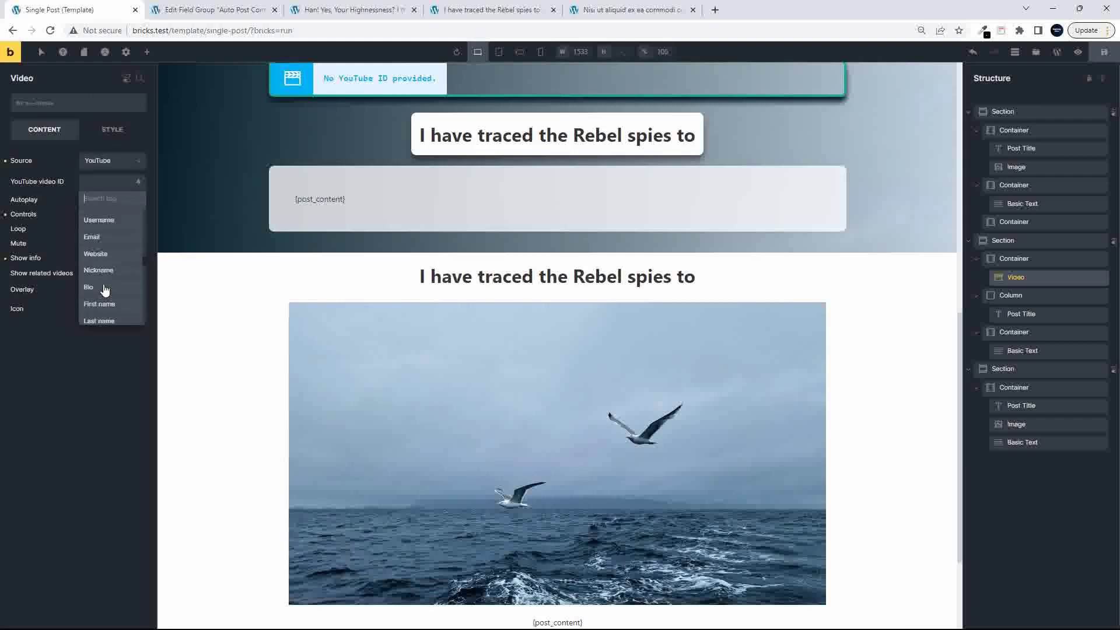
scroll(105, 290, "down", 3)
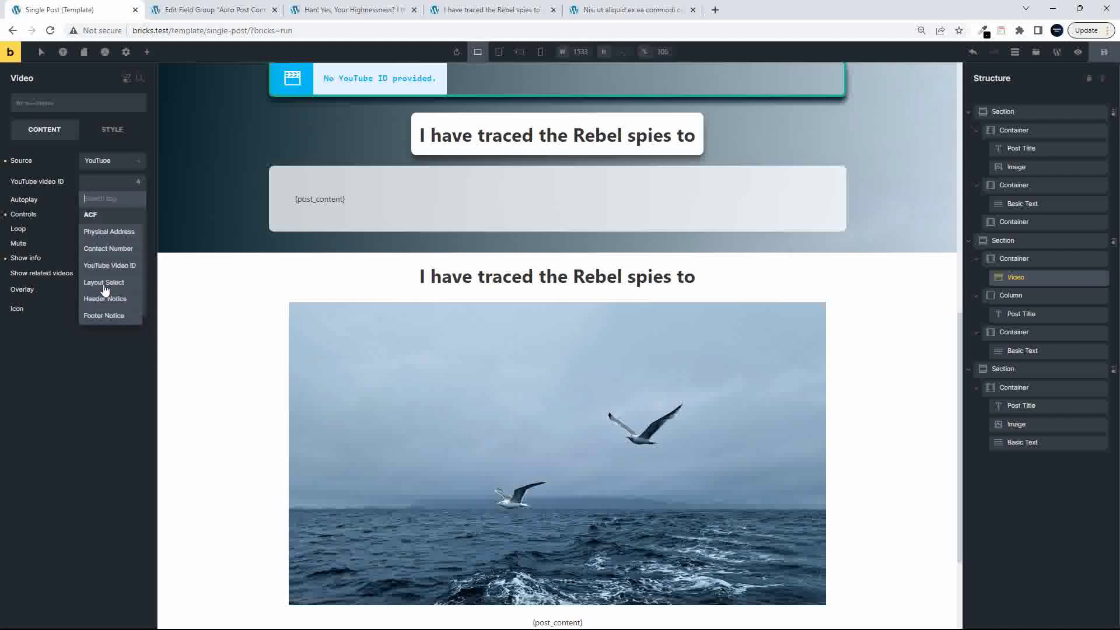
left_click(104, 267)
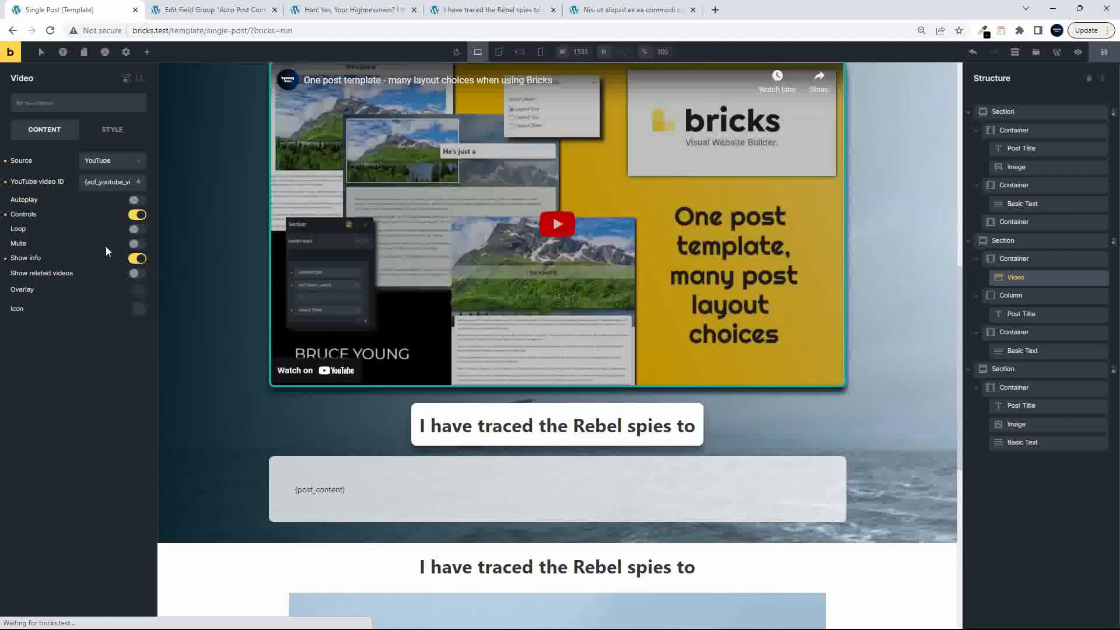
left_click(1104, 51)
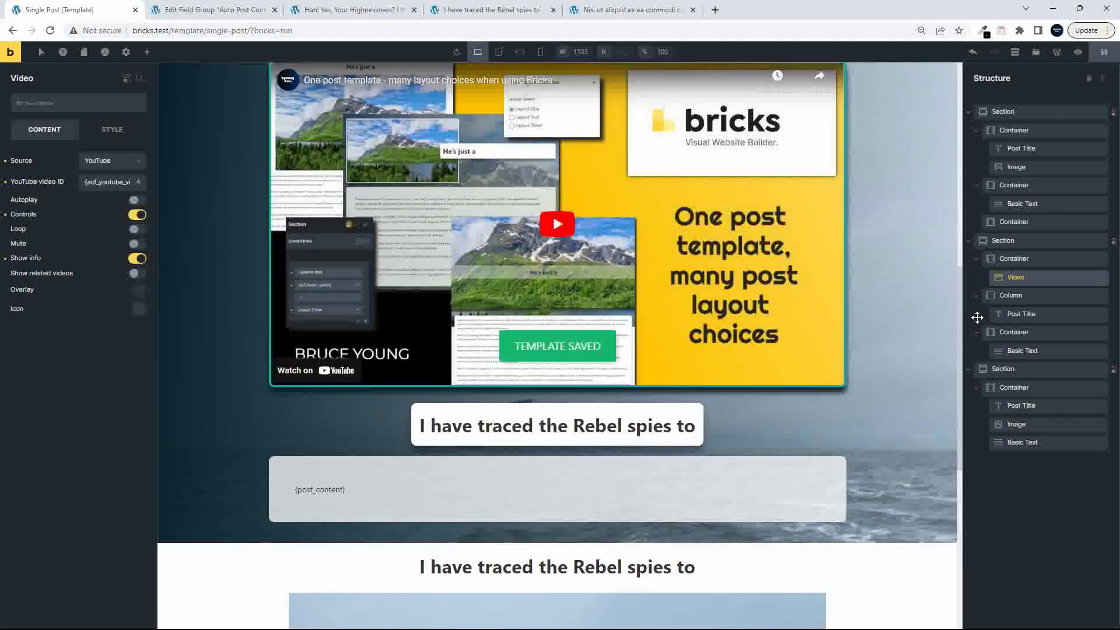
scroll(652, 212, "up", 1)
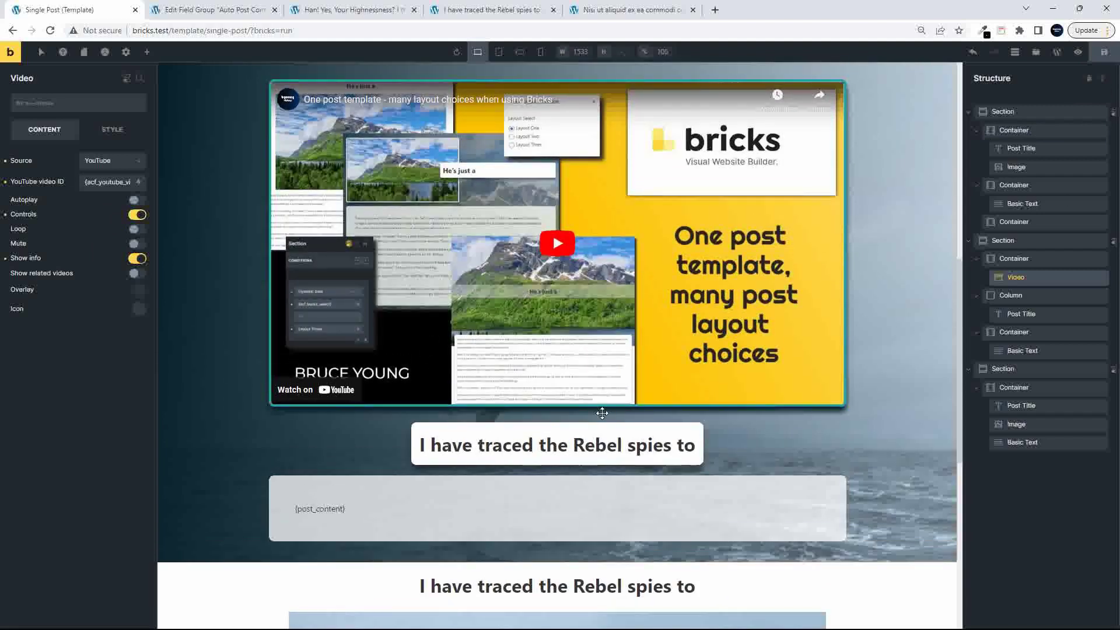
left_click(112, 130)
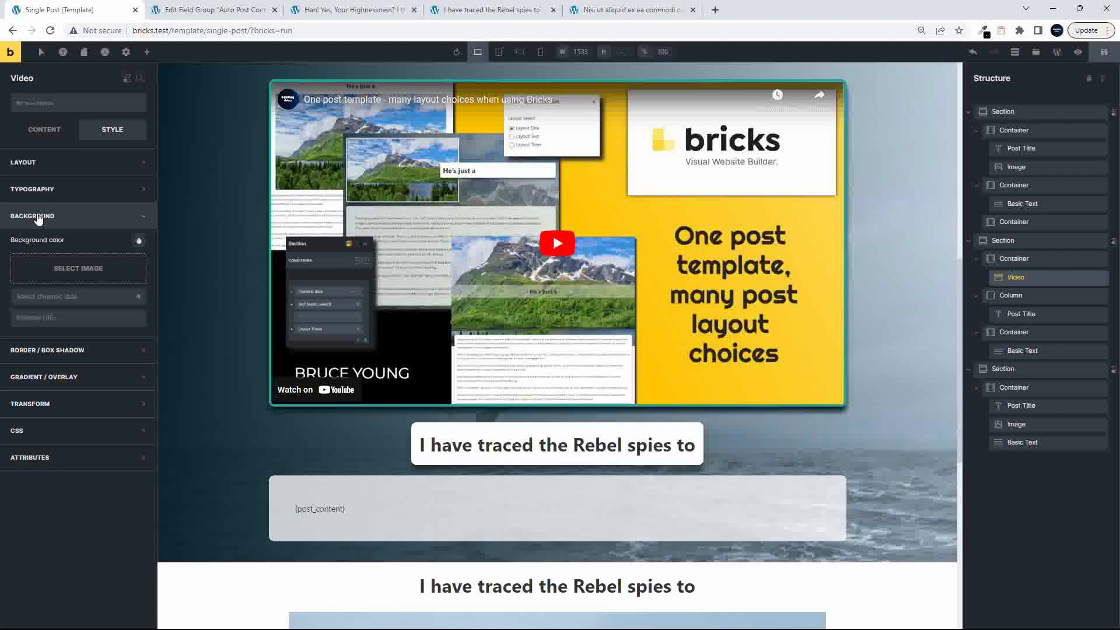
left_click(51, 350)
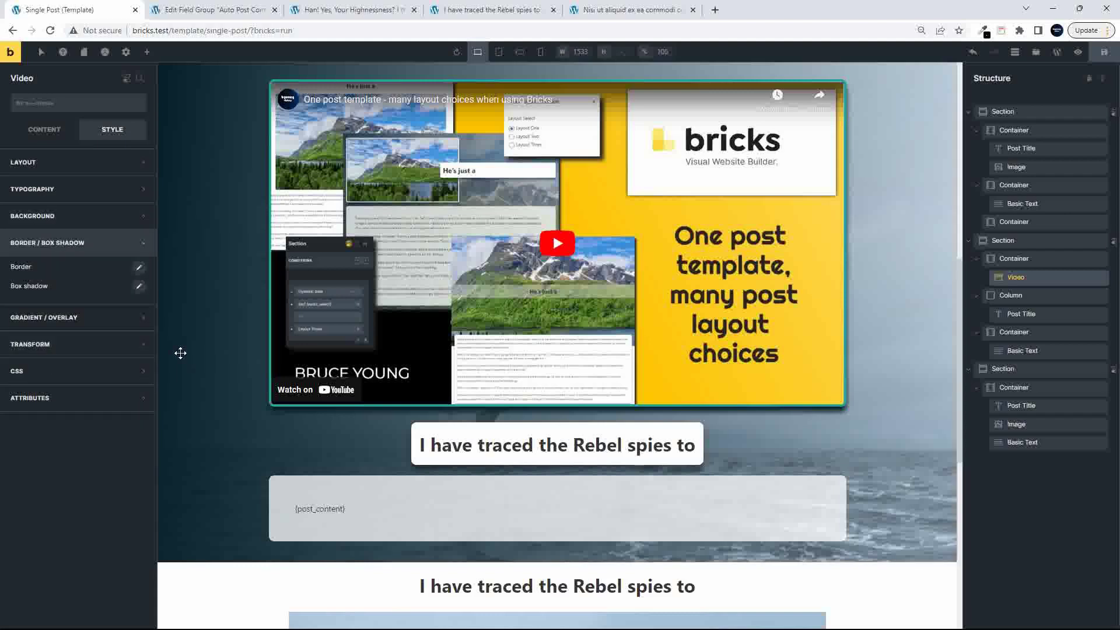
left_click(139, 268)
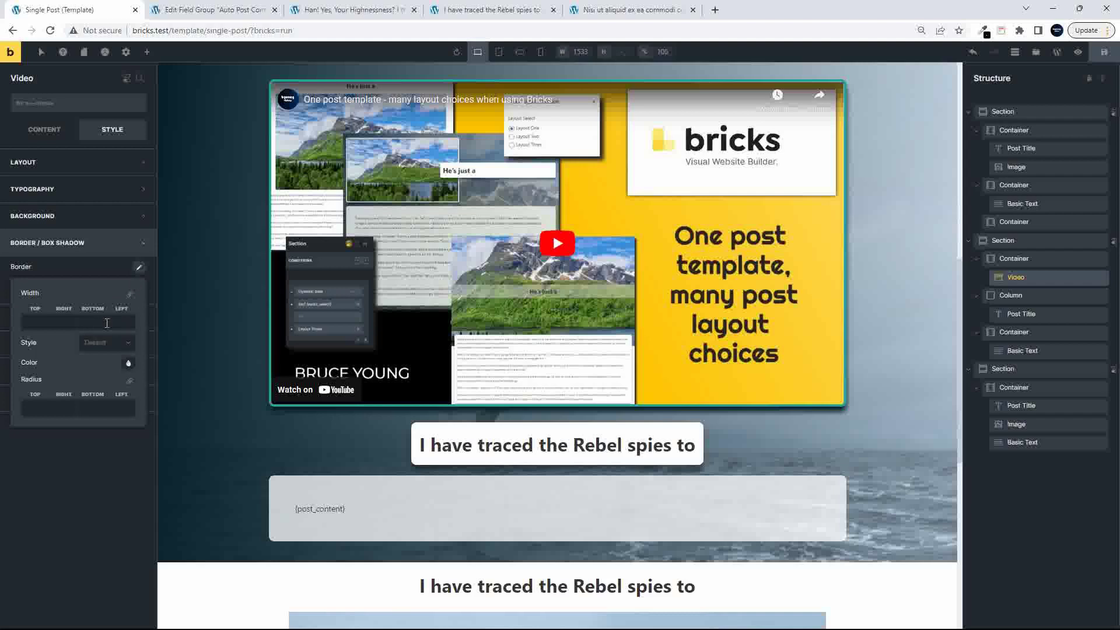
left_click(1019, 260)
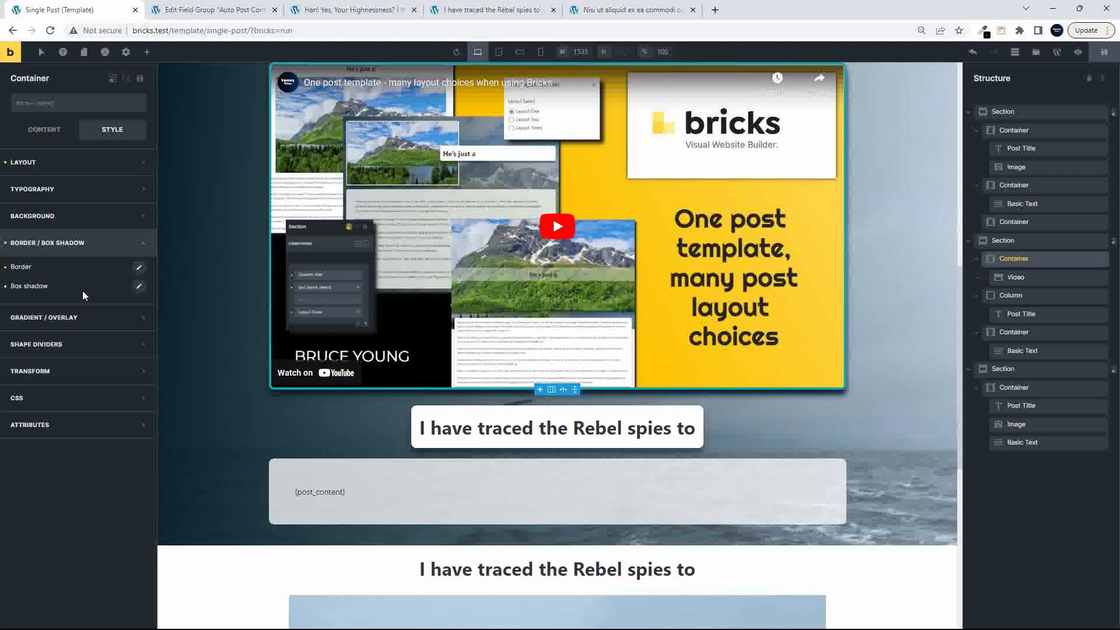
left_click(139, 267)
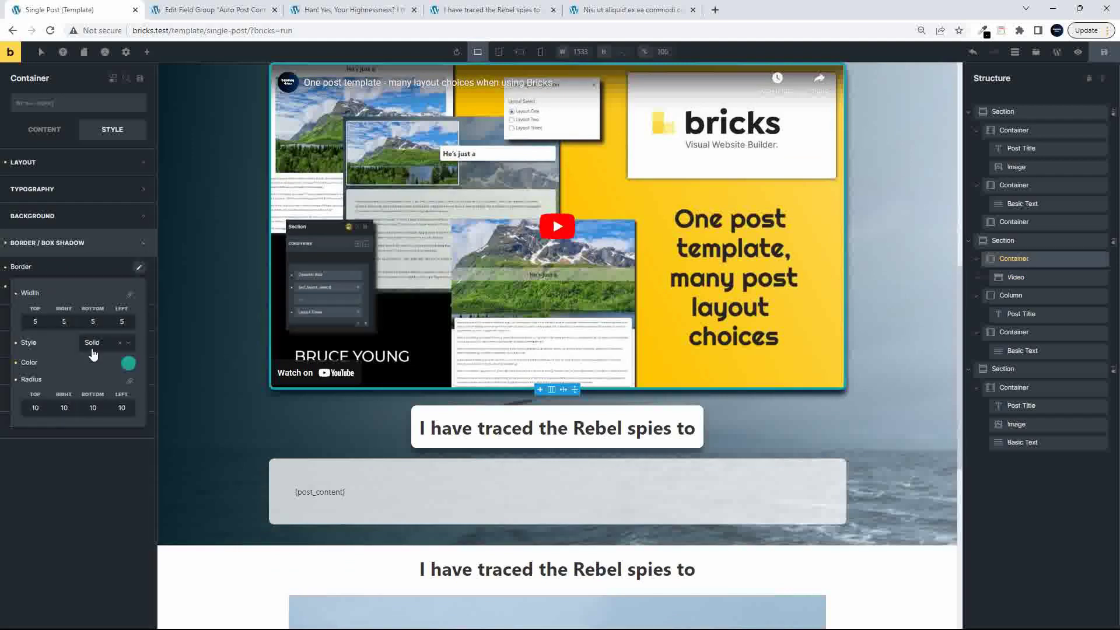
left_click(138, 268)
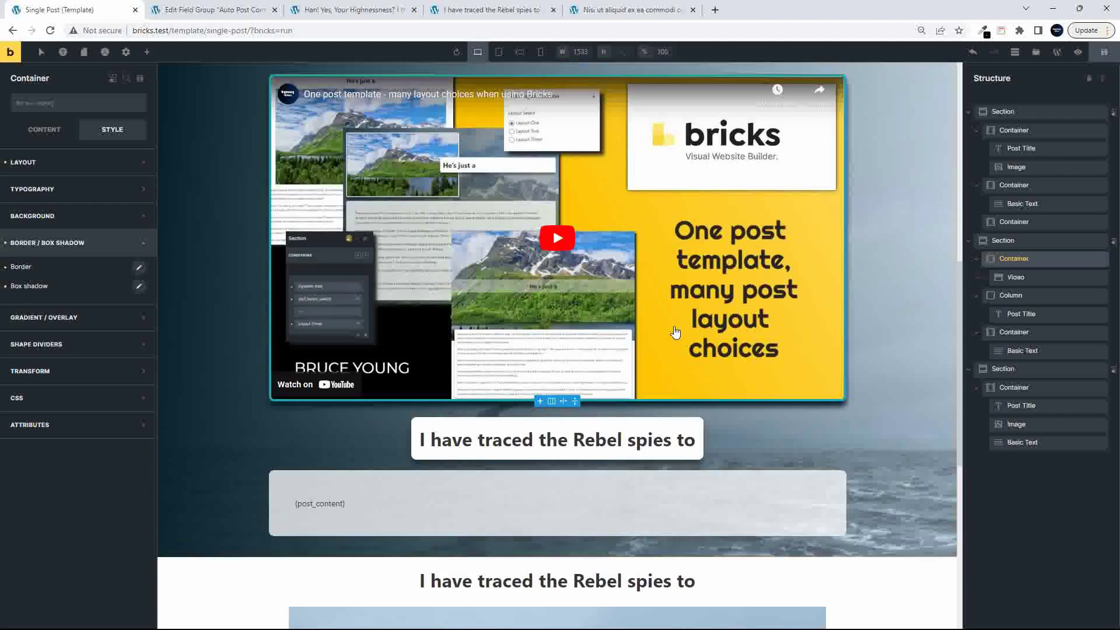
scroll(675, 333, "up", 1)
Step: Switch to the live post 'Nisi ut aliquid ex ea commodi consequatur? Quis' to see its video
scroll(675, 333, "up", 10)
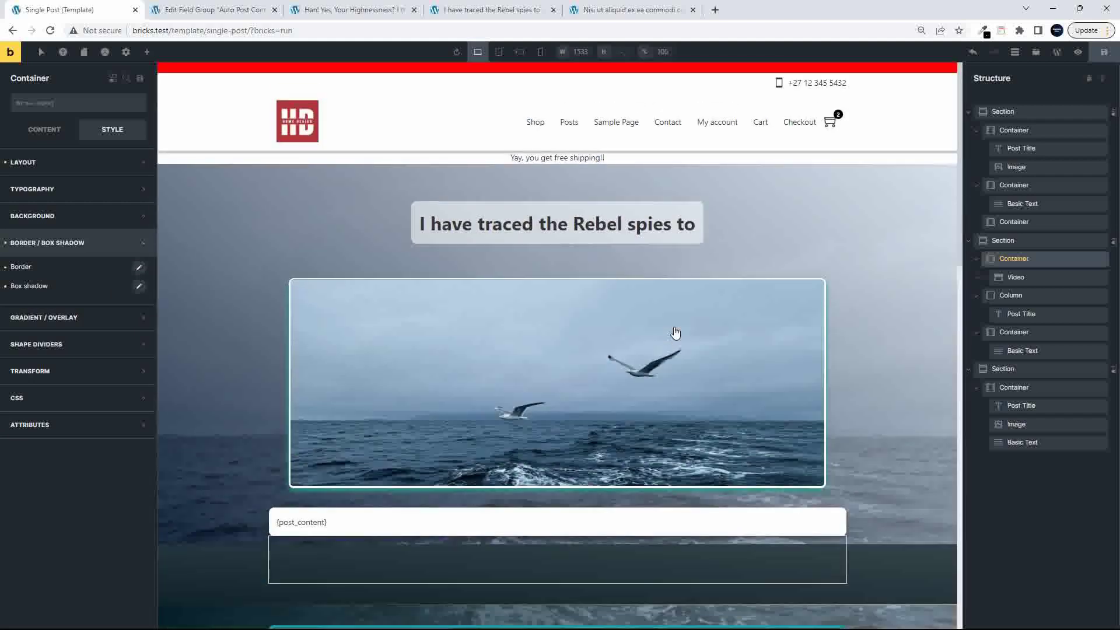
scroll(675, 333, "down", 2)
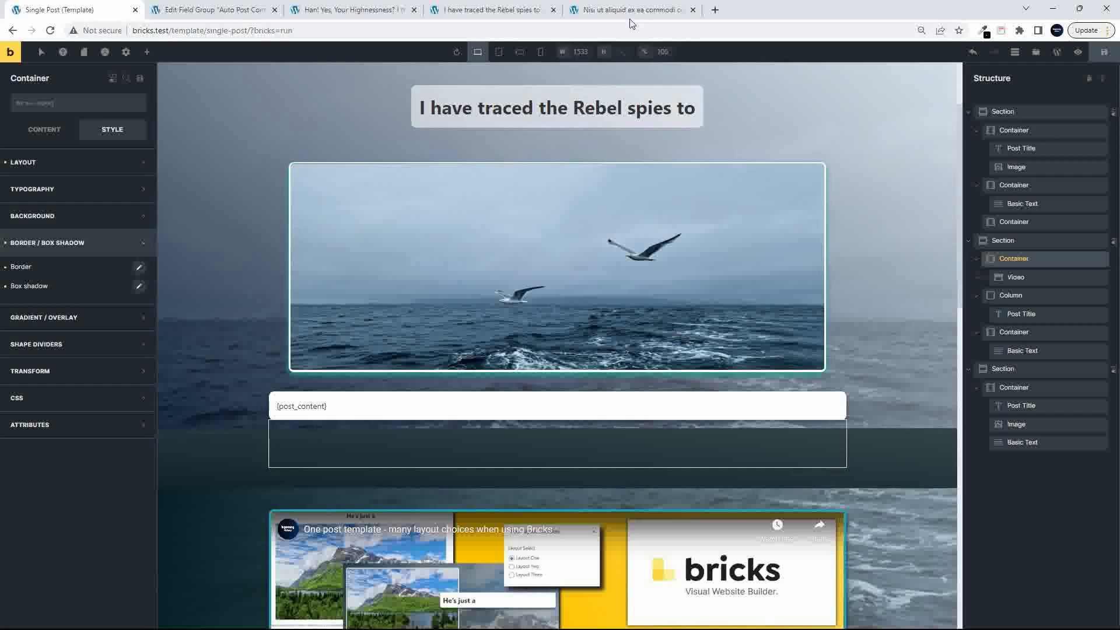
left_click(595, 9)
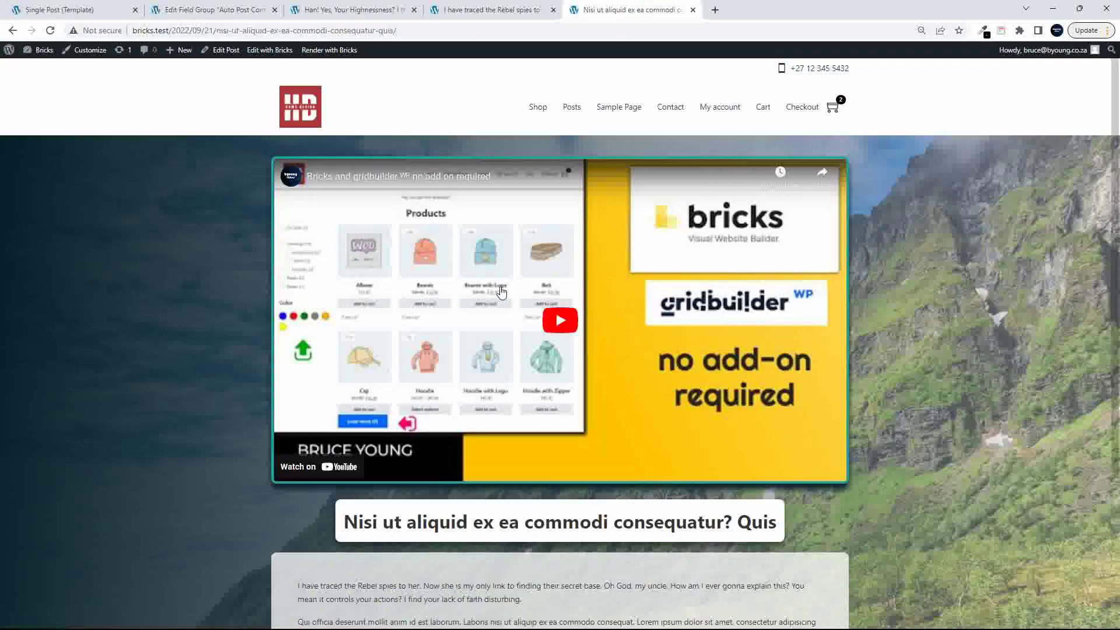